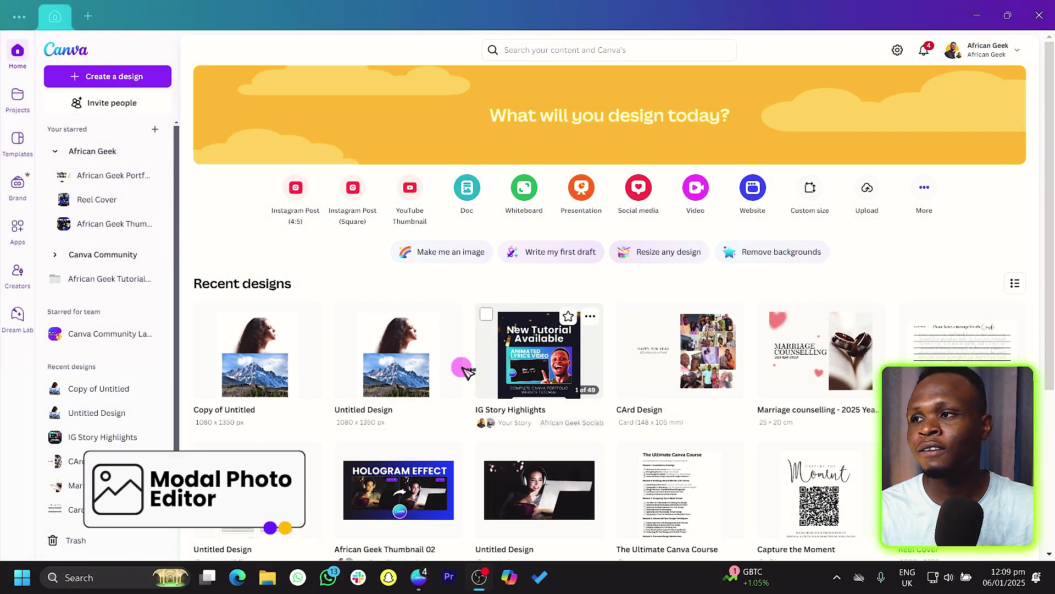
Open the Untitled Design - 2 image from the project images for editing and view its crop options
left_click(17, 97)
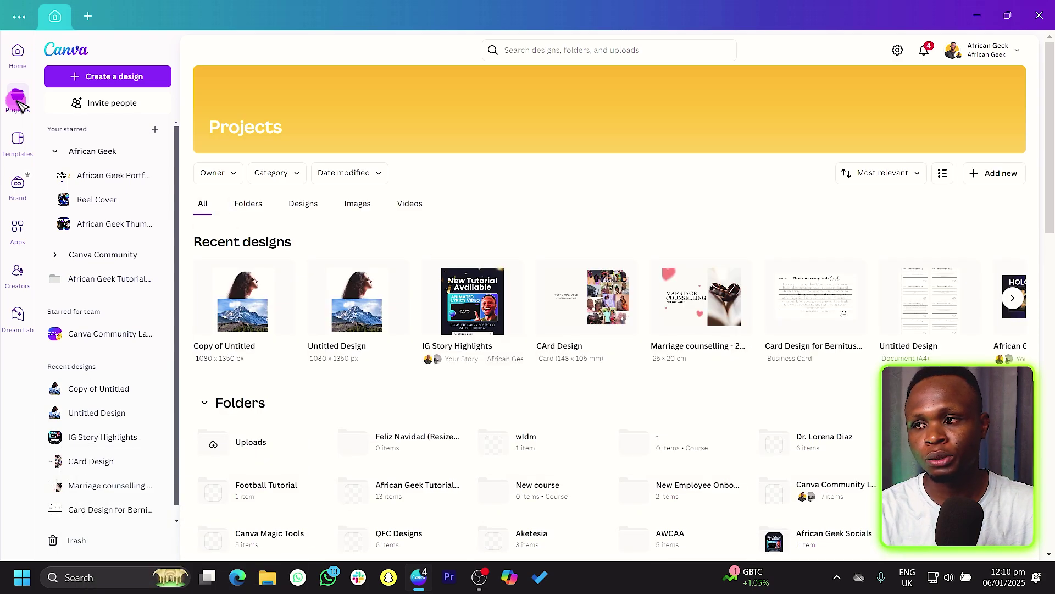
left_click(357, 205)
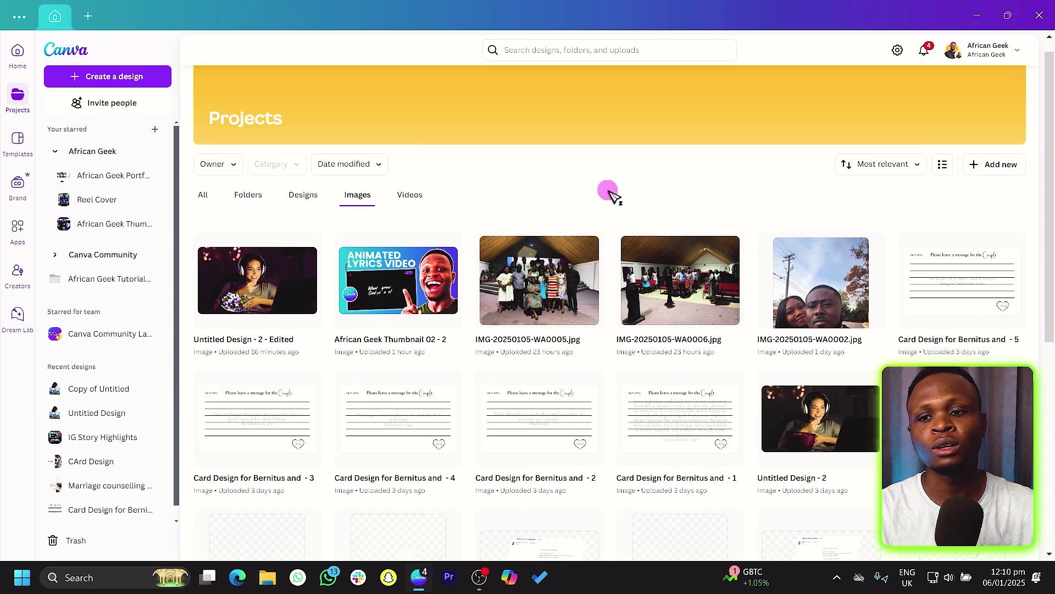
scroll(610, 193, "down", 3)
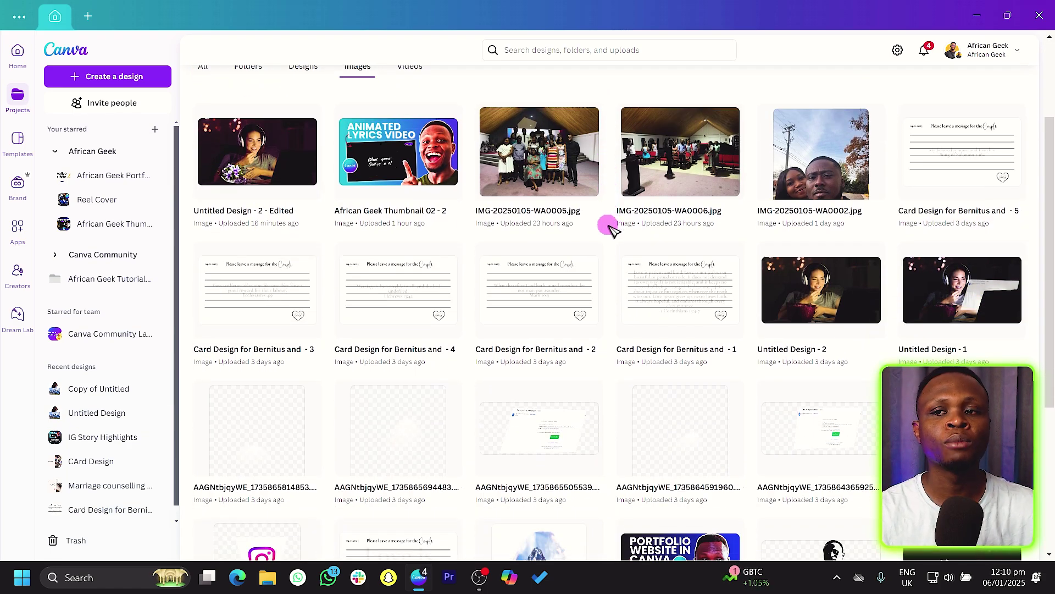
left_click(820, 282)
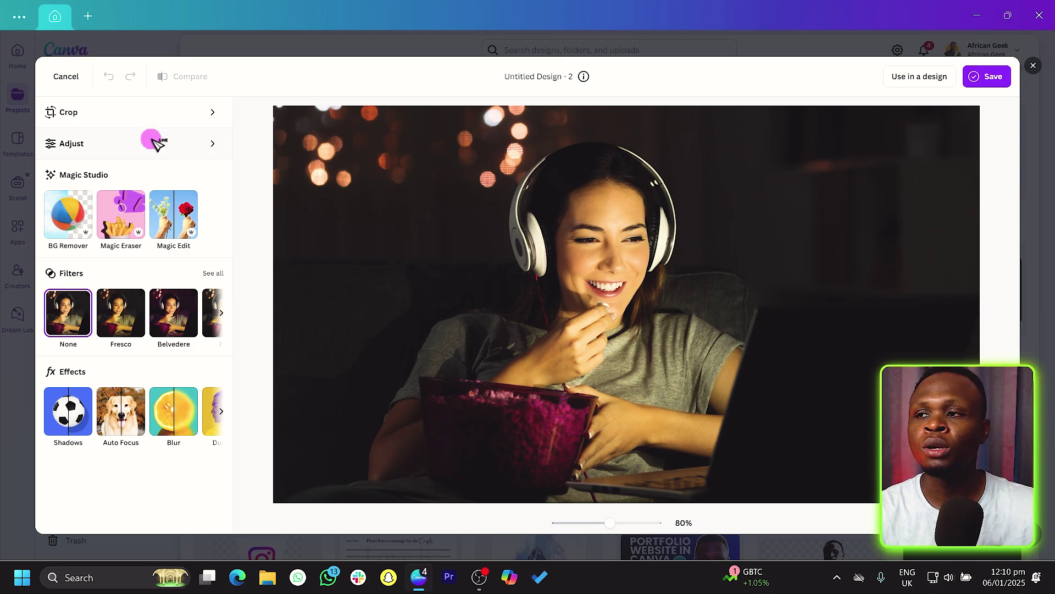
left_click(152, 120)
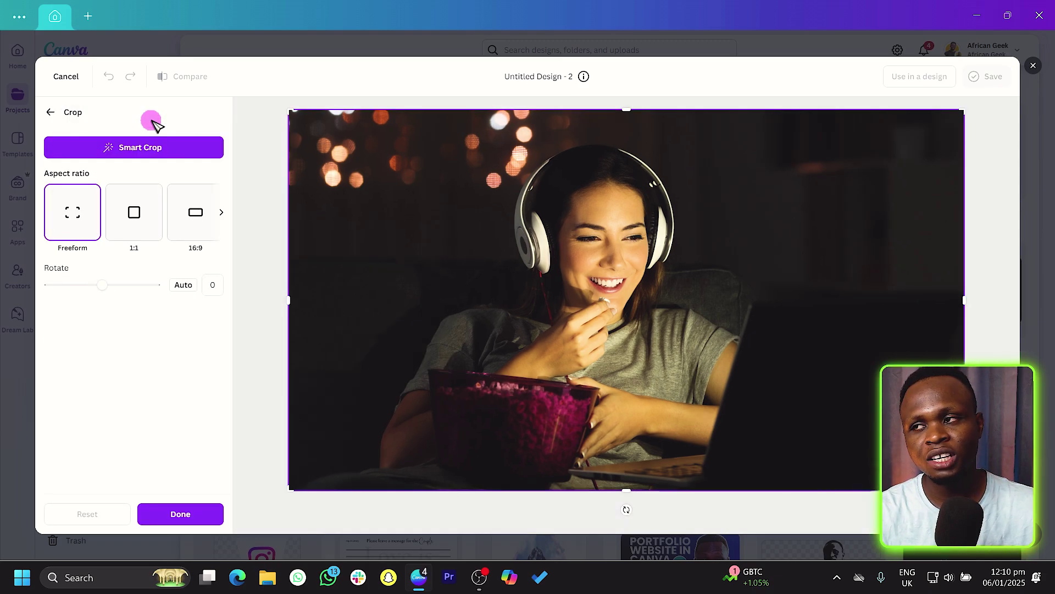
left_click(48, 112)
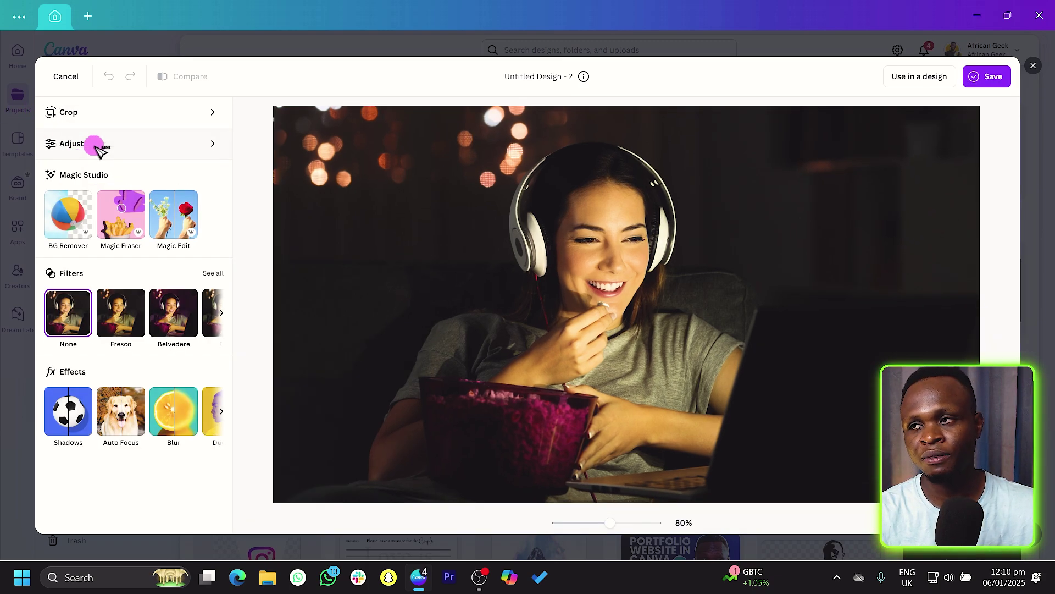
Adjust the photo's light settings to brightness -26, contrast 33 and highlights 21
left_click(96, 143)
scroll(110, 274, "down", 3)
mouse_move(111, 229)
left_mouse_down()
mouse_move(129, 230)
mouse_move(97, 230)
left_mouse_up()
left_click_drag(112, 268, 135, 267)
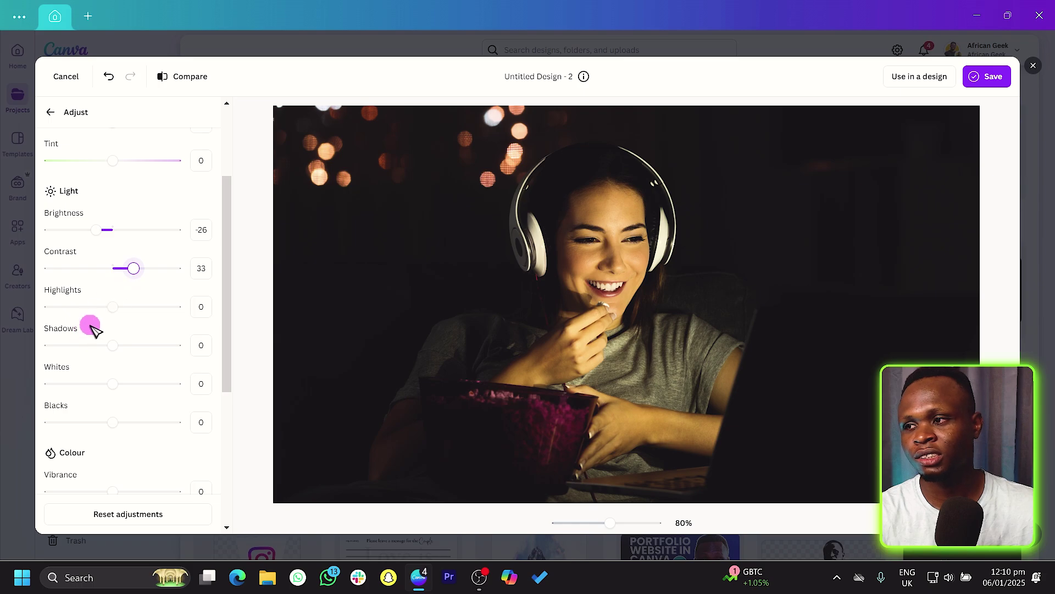
left_click_drag(112, 306, 126, 320)
scroll(121, 333, "down", 5)
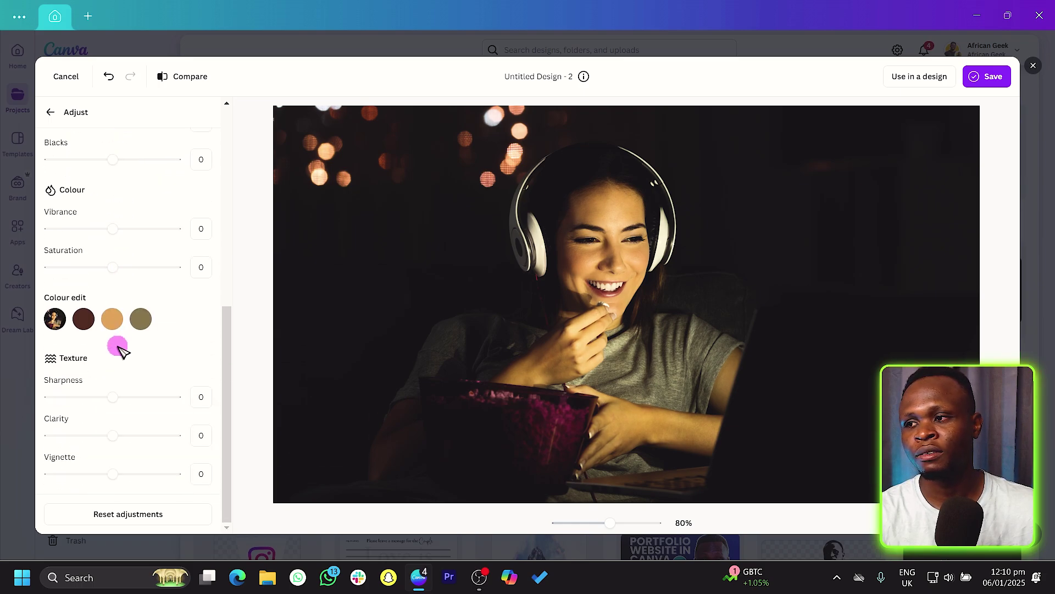
Use Colour edit to shift the hue of the photo's dark reddish-brown tones to blue
left_click(84, 319)
left_click_drag(112, 371, 65, 372)
scroll(121, 346, "up", 6)
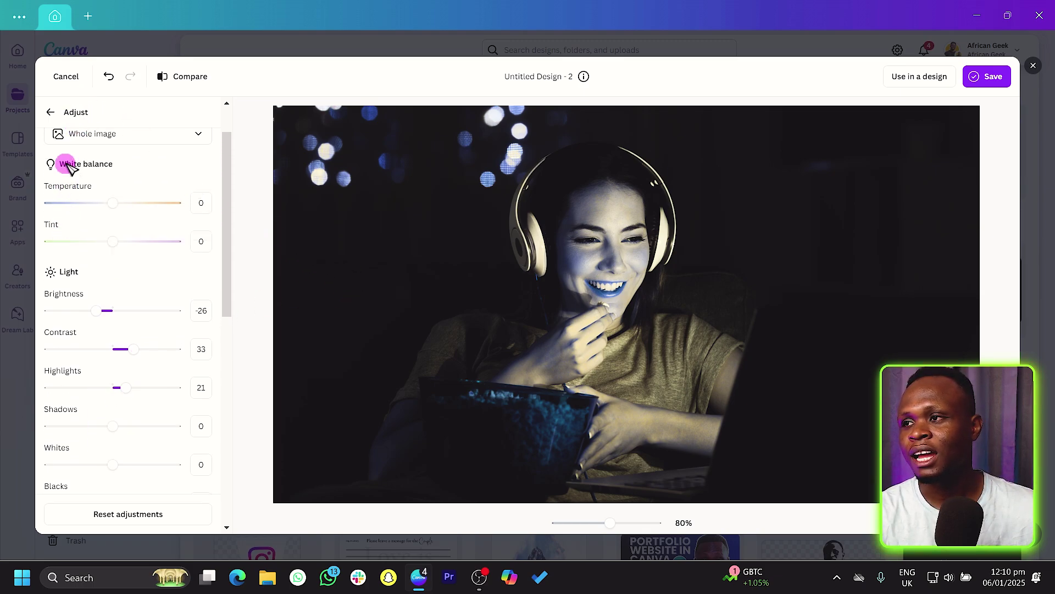
left_click(50, 112)
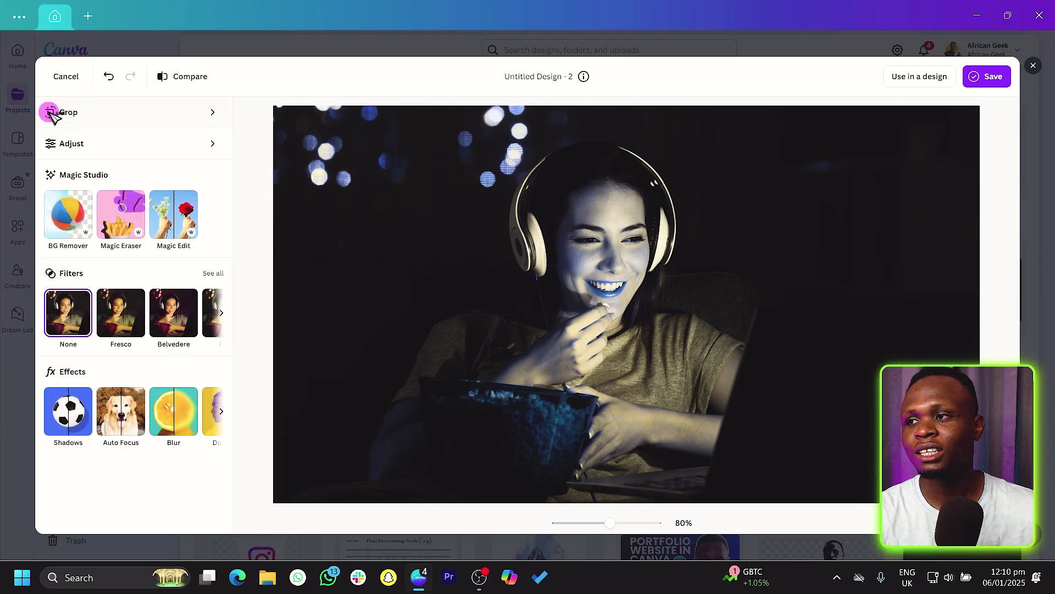
Apply the Fresco filter to the photo and save the edited image to Canva
left_click(124, 325)
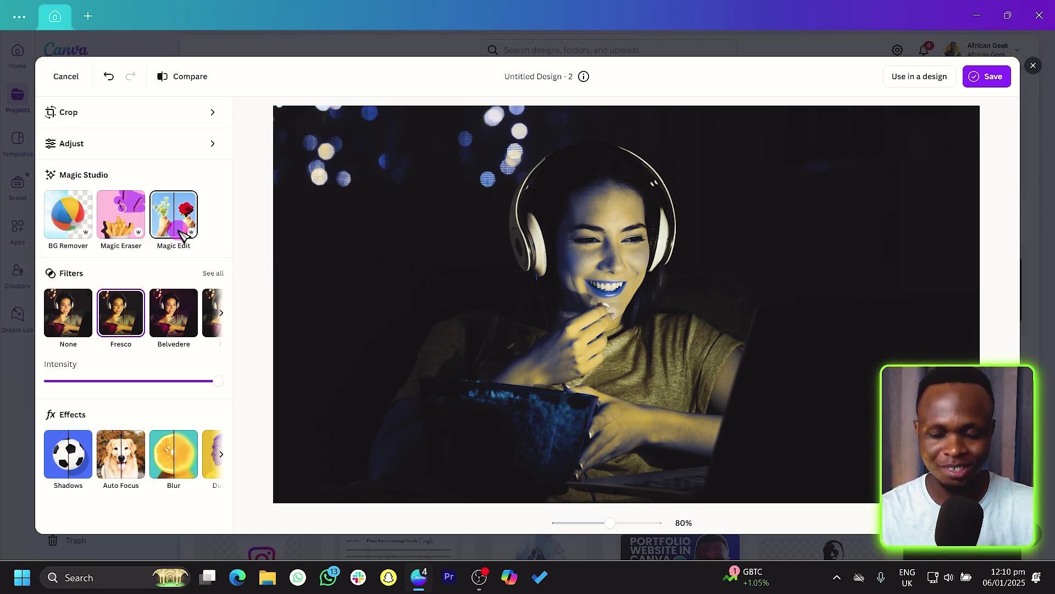
left_click(575, 269)
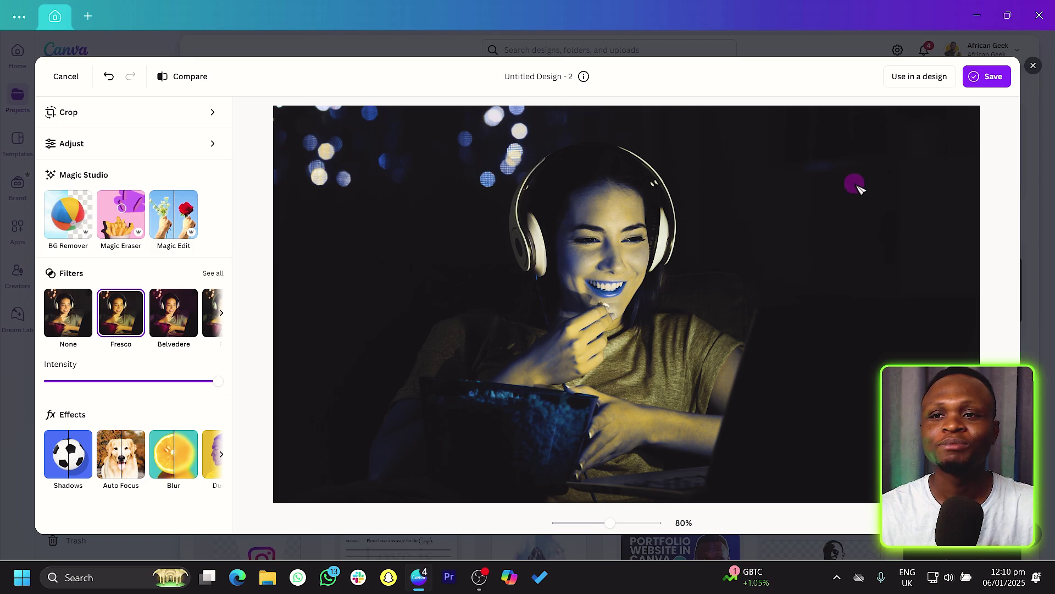
left_click(995, 83)
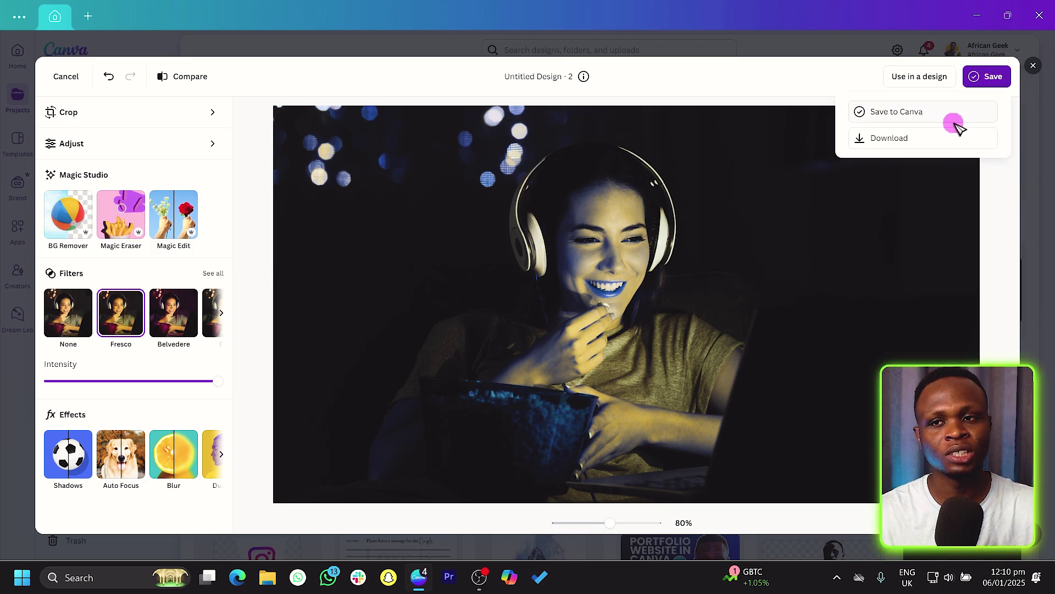
left_click(928, 113)
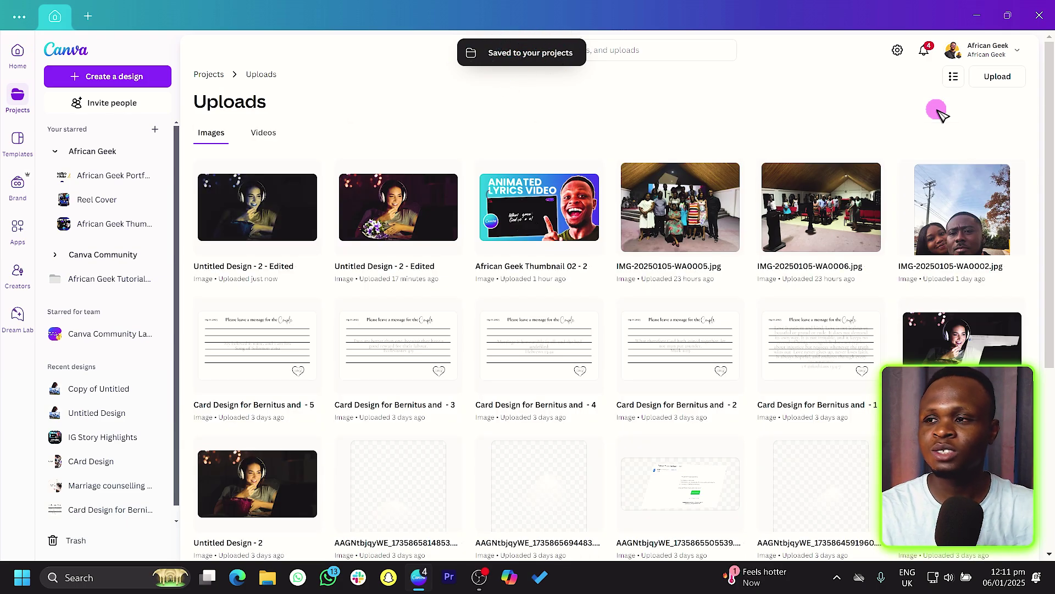
mouse_move(267, 205)
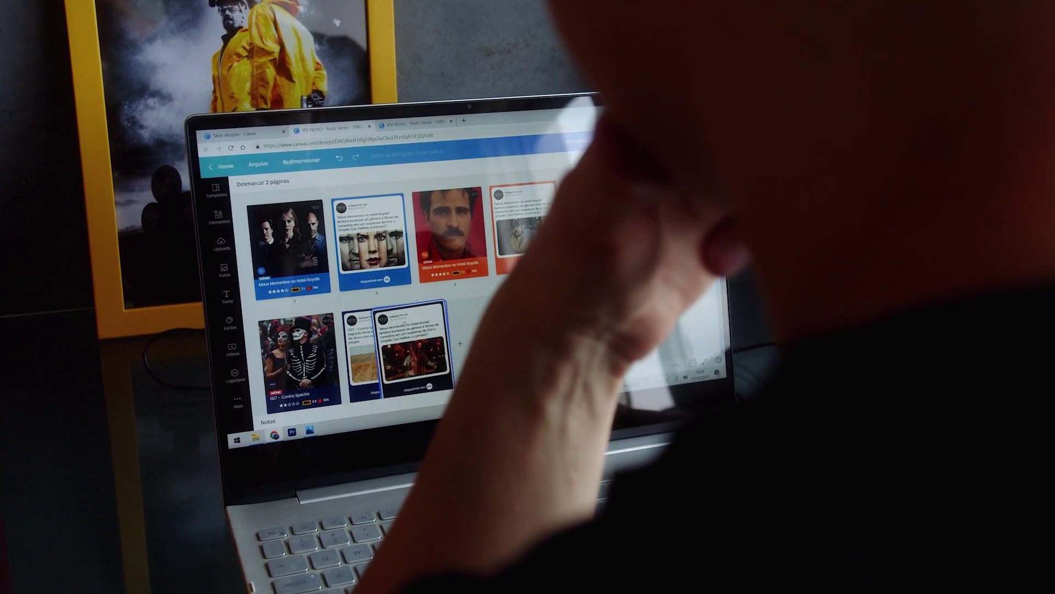
left_click_drag(423, 341, 531, 217)
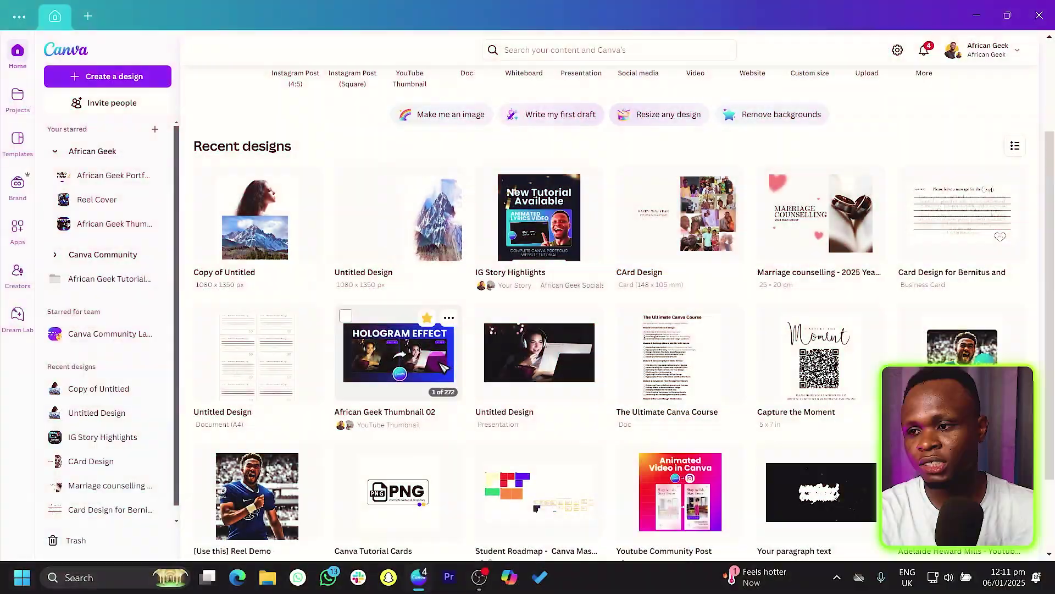
Open the Canva Tutorial Cards design from the recent designs and display its version history
scroll(407, 428, "down", 3)
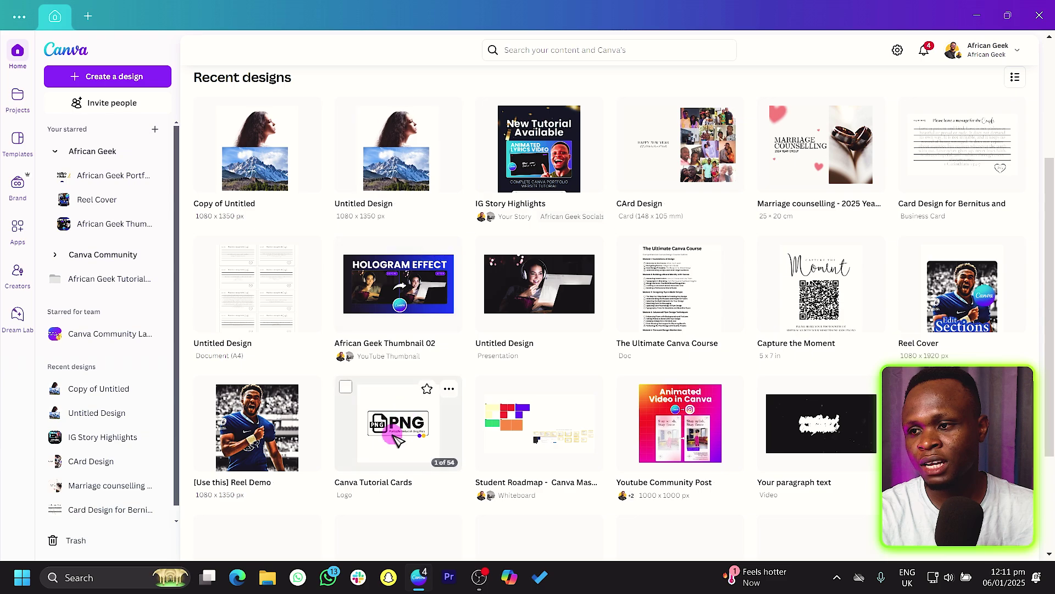
left_click(407, 428)
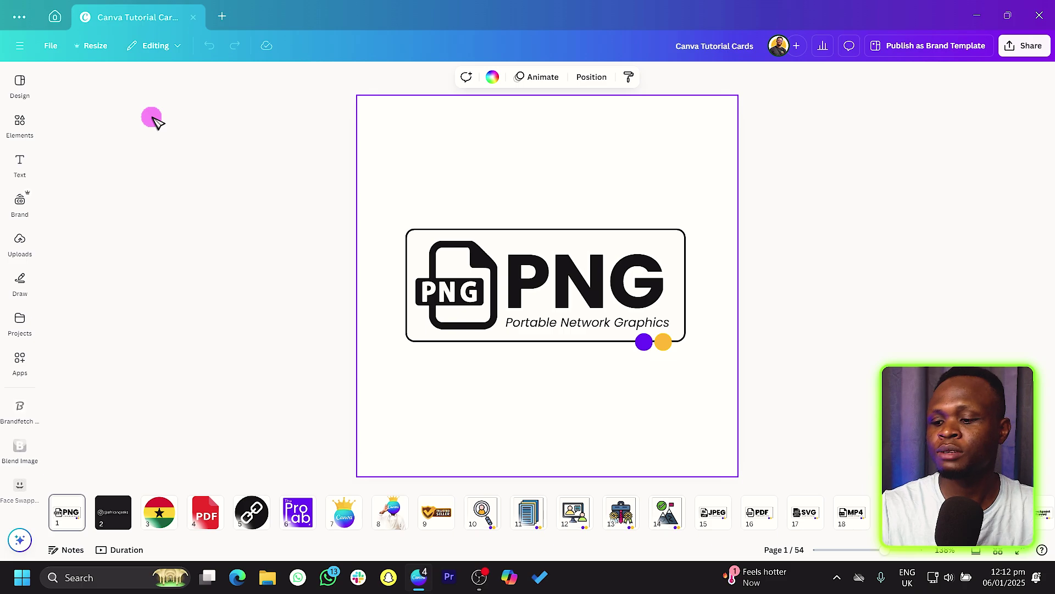
left_click(55, 46)
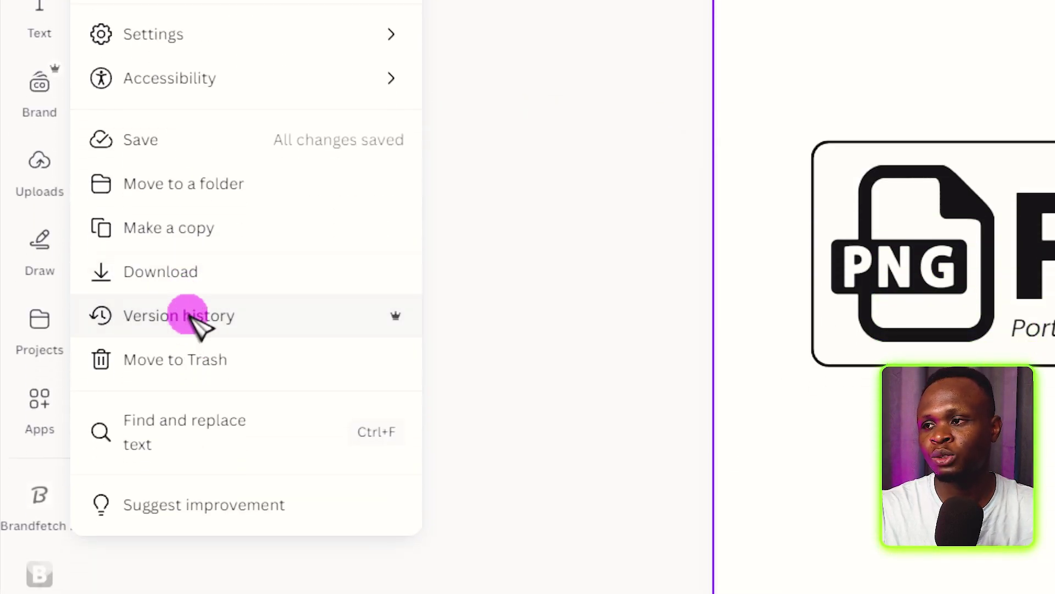
left_click(189, 316)
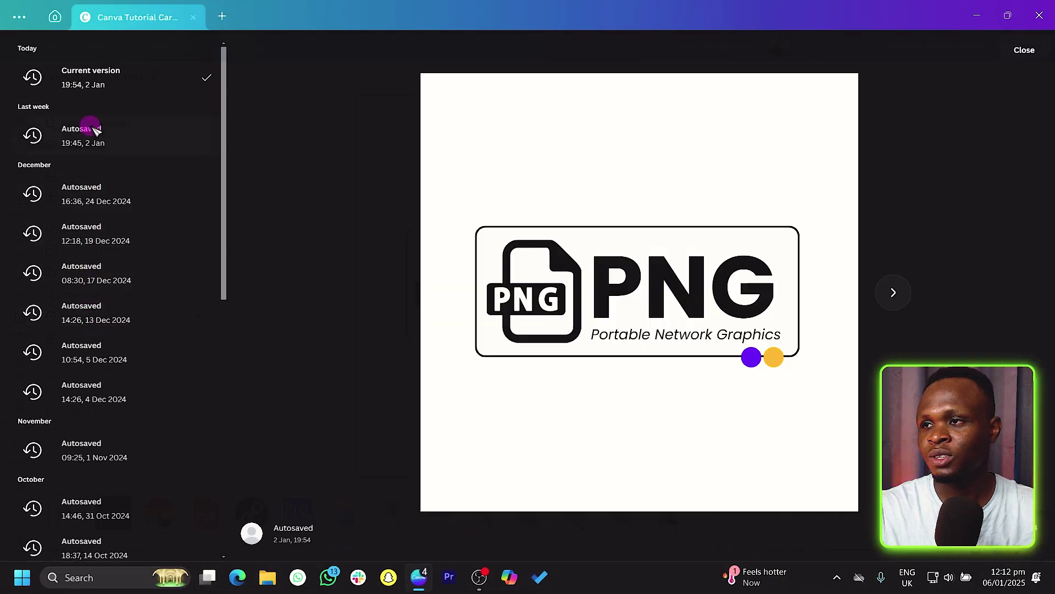
Preview the pages of the oldest autosaved version, 15:39 on 31 Aug 2024, and make a copy of that version
scroll(91, 129, "down", 1)
scroll(94, 127, "down", 10)
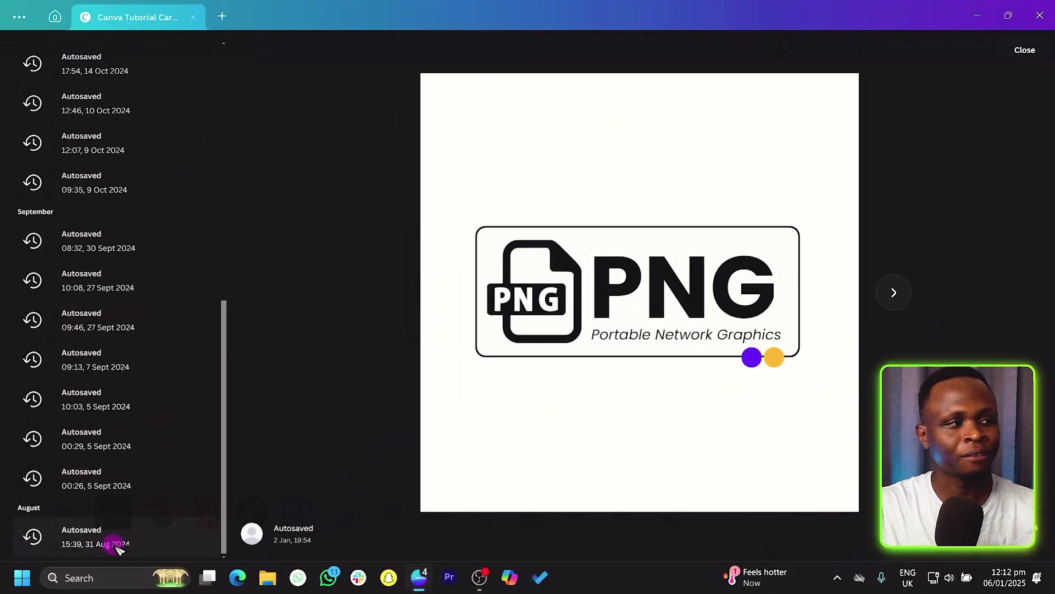
left_click(119, 544)
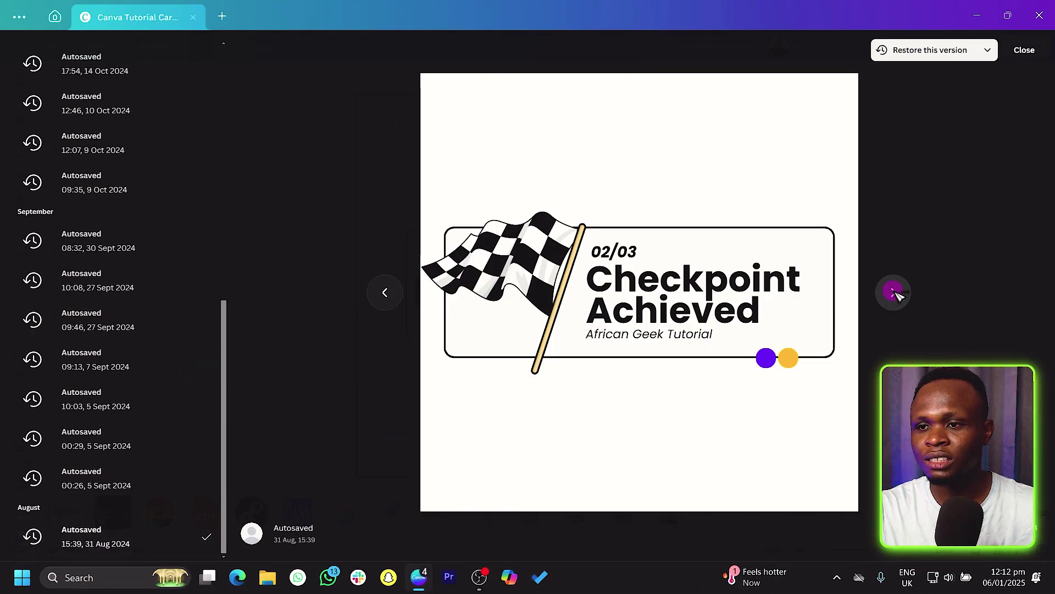
left_click(894, 293)
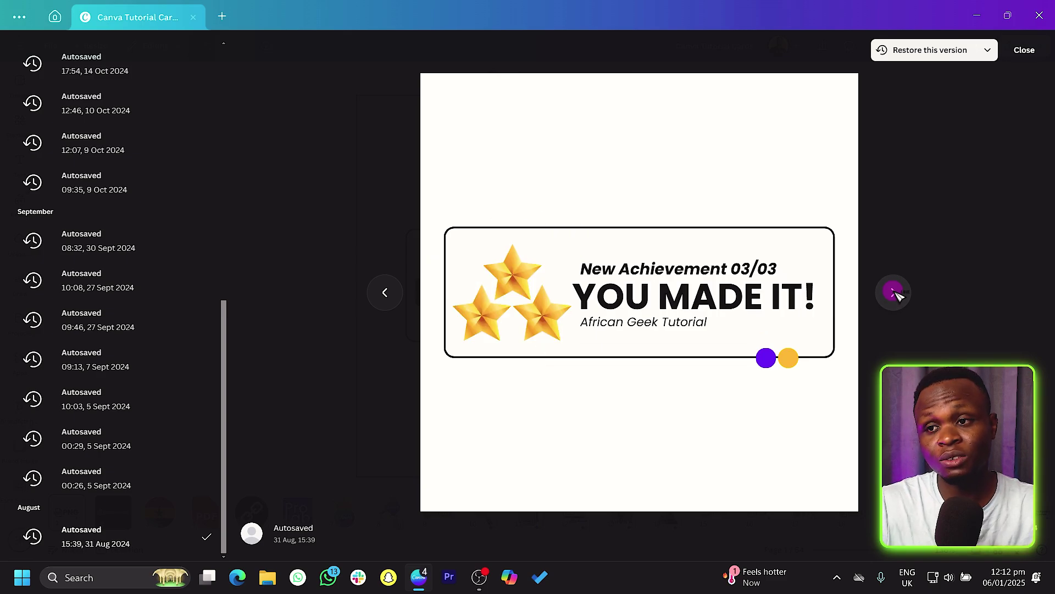
left_click(894, 293)
left_click(894, 293)
left_click(894, 293)
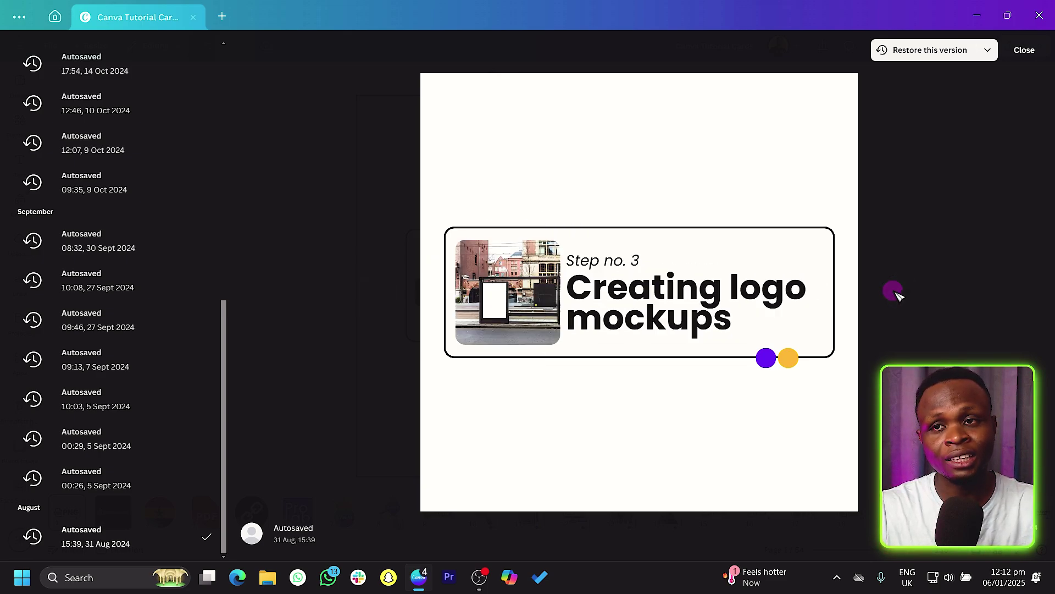
left_click(894, 293)
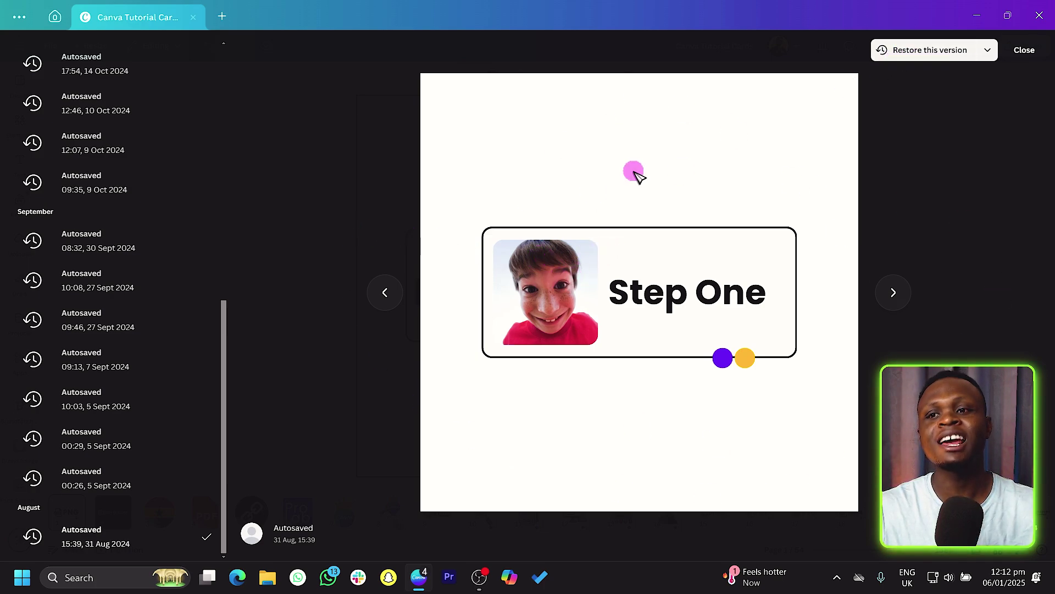
left_click(988, 50)
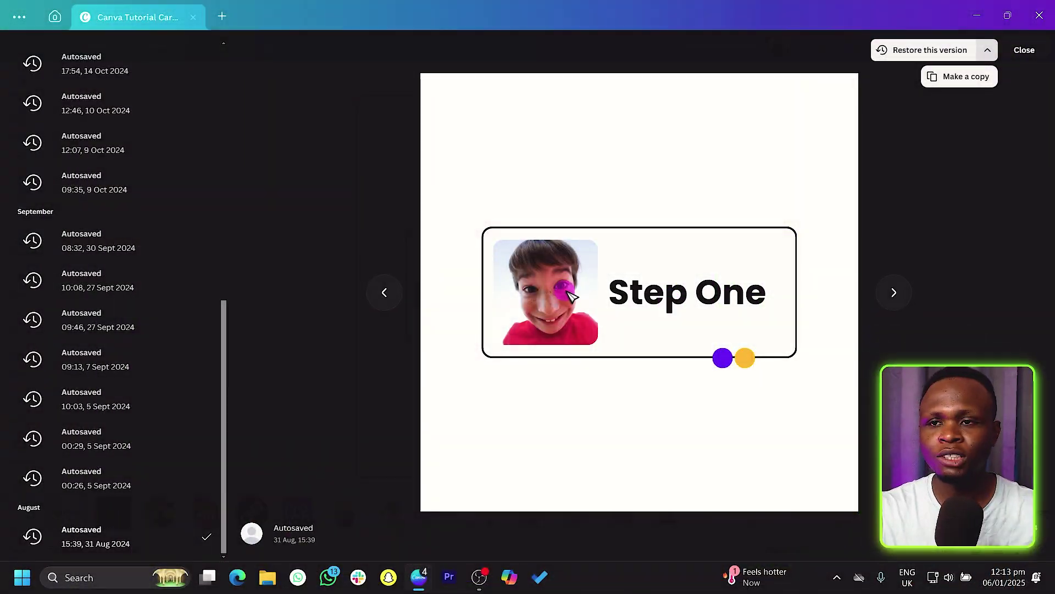
left_click(986, 81)
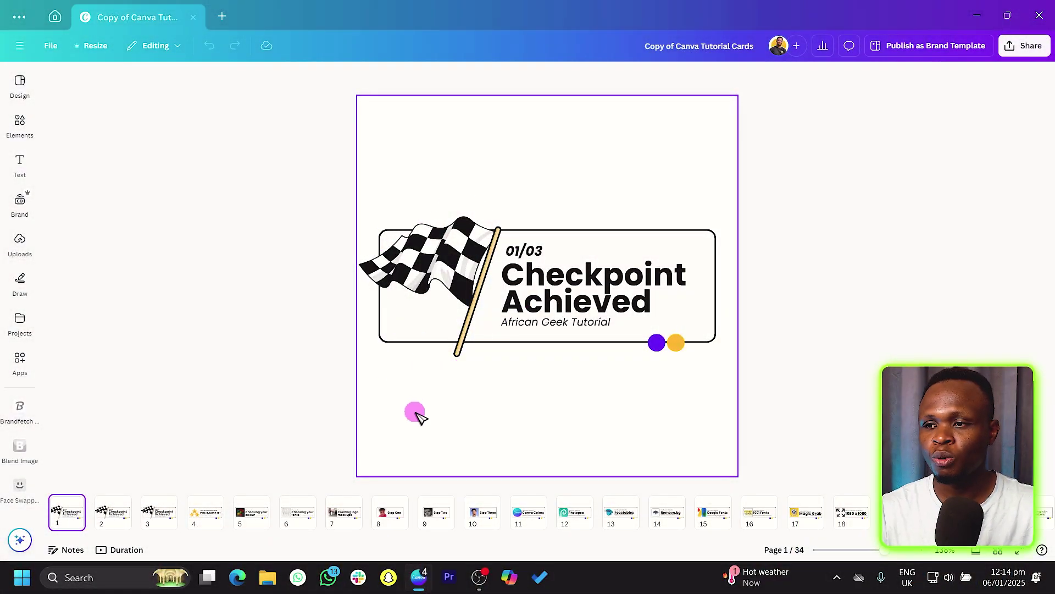
Add a black square to page 1 and place it above the right half of the Checkpoint Achieved card
left_click(709, 291)
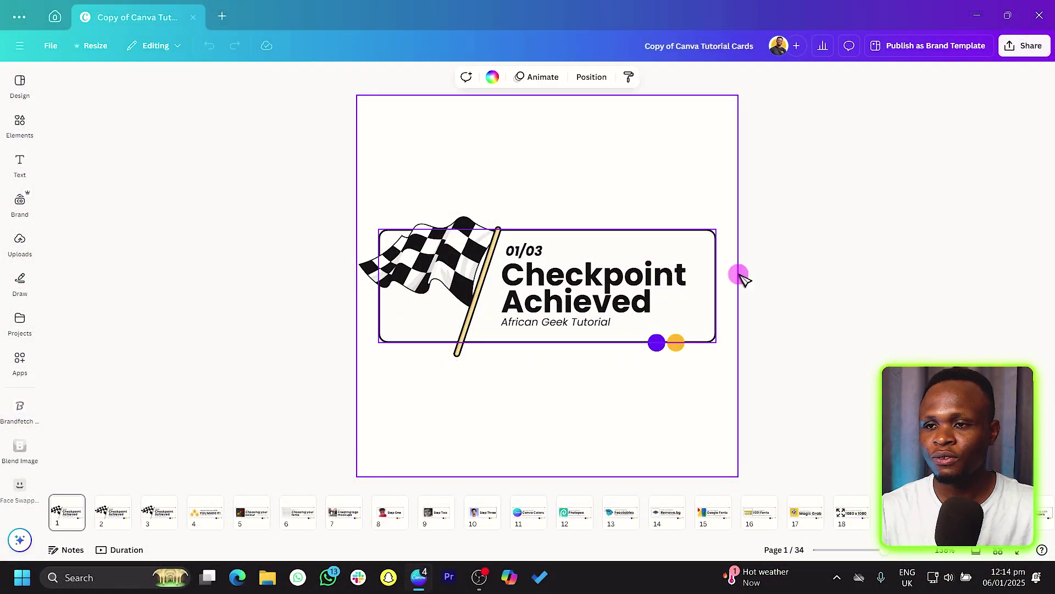
left_click(703, 247)
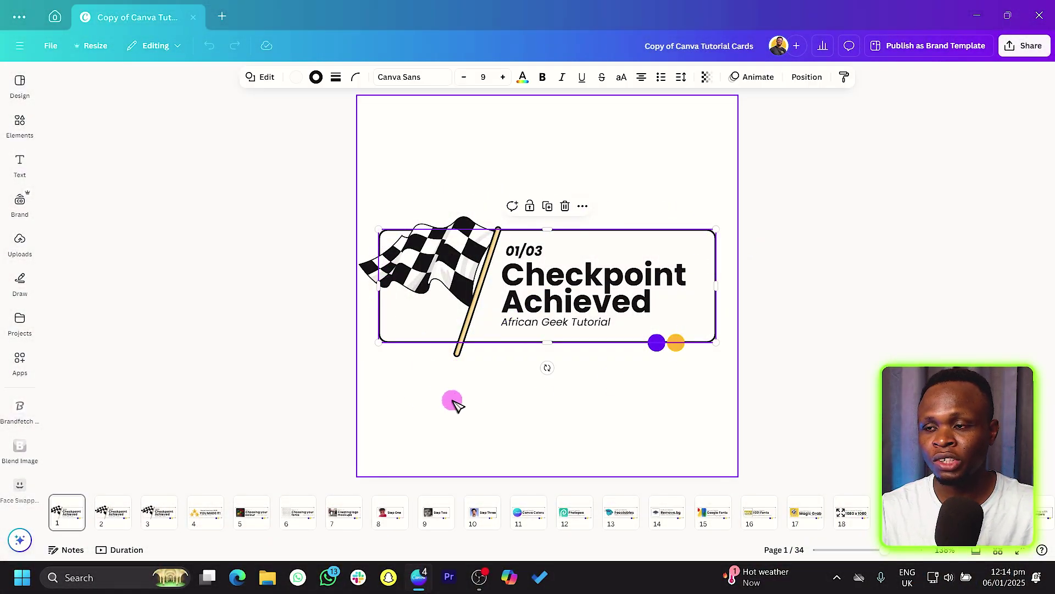
left_click(614, 449)
key("r")
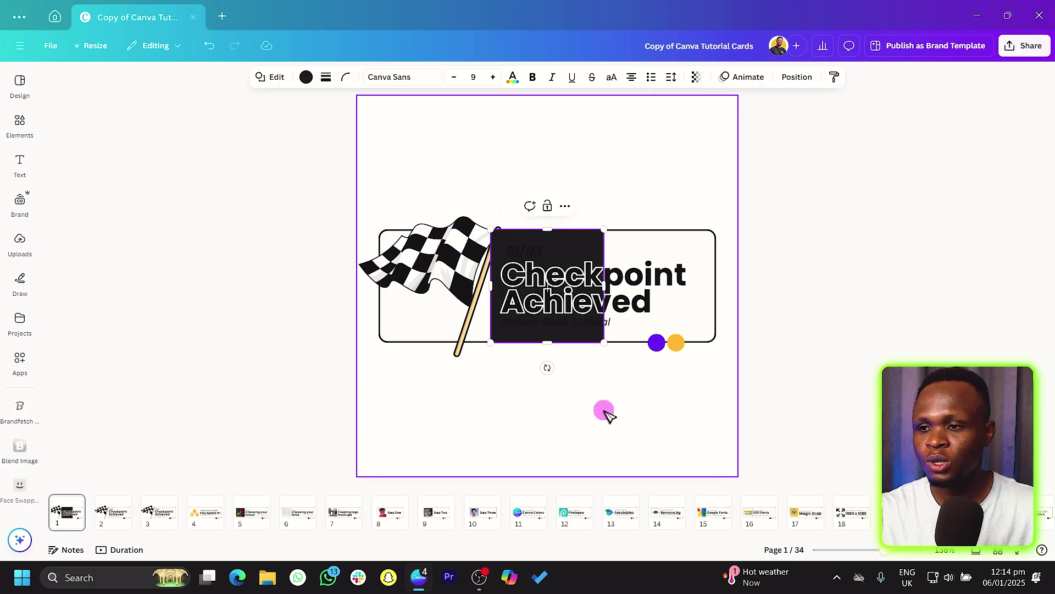
left_click_drag(586, 251, 663, 121)
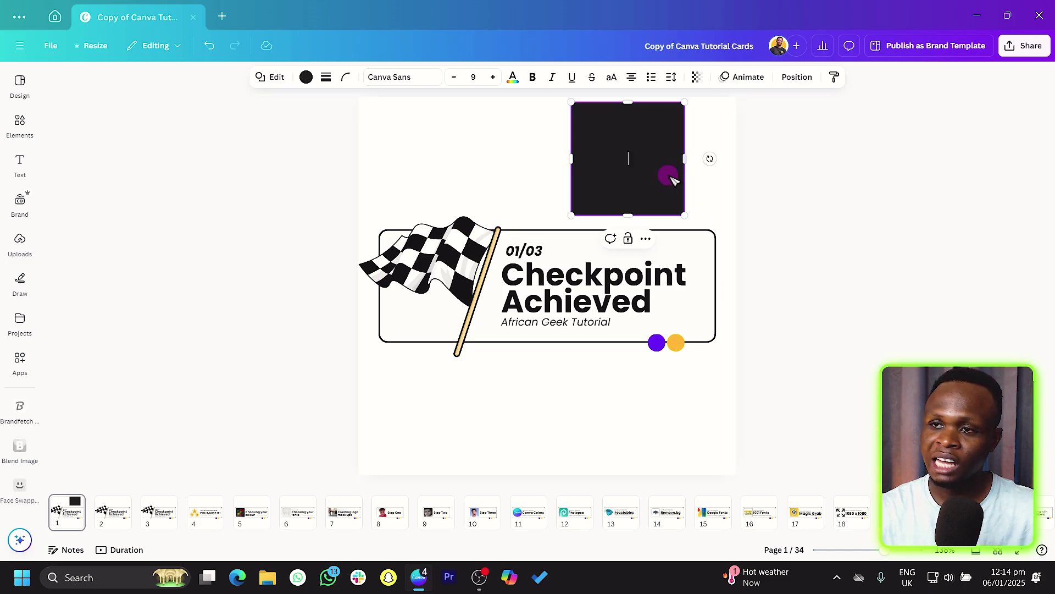
key("Return")
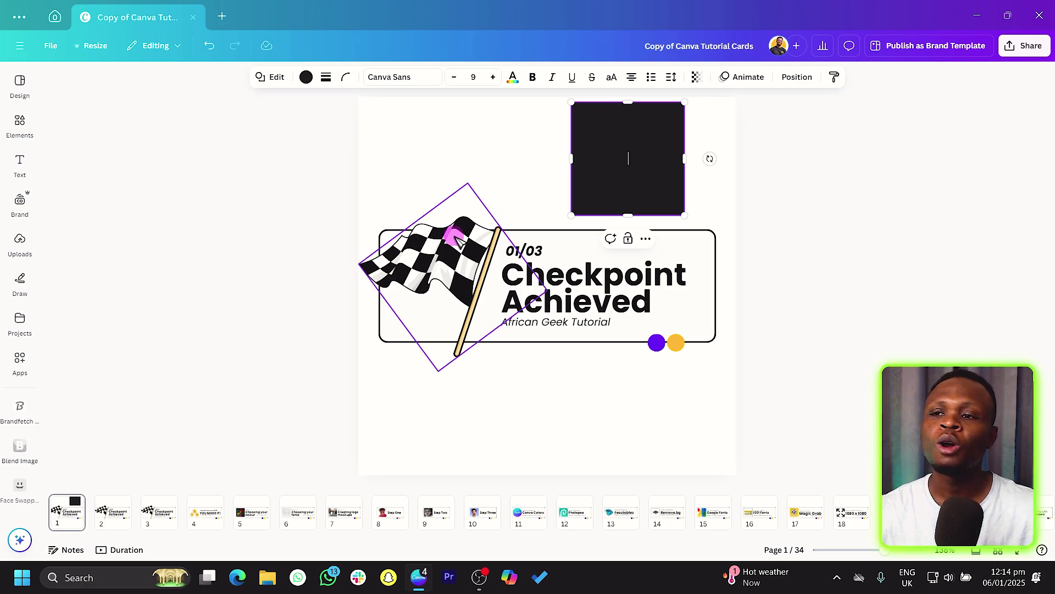
Copy the style of the card's rounded outlined frame and apply it to the black square
right_click(709, 247)
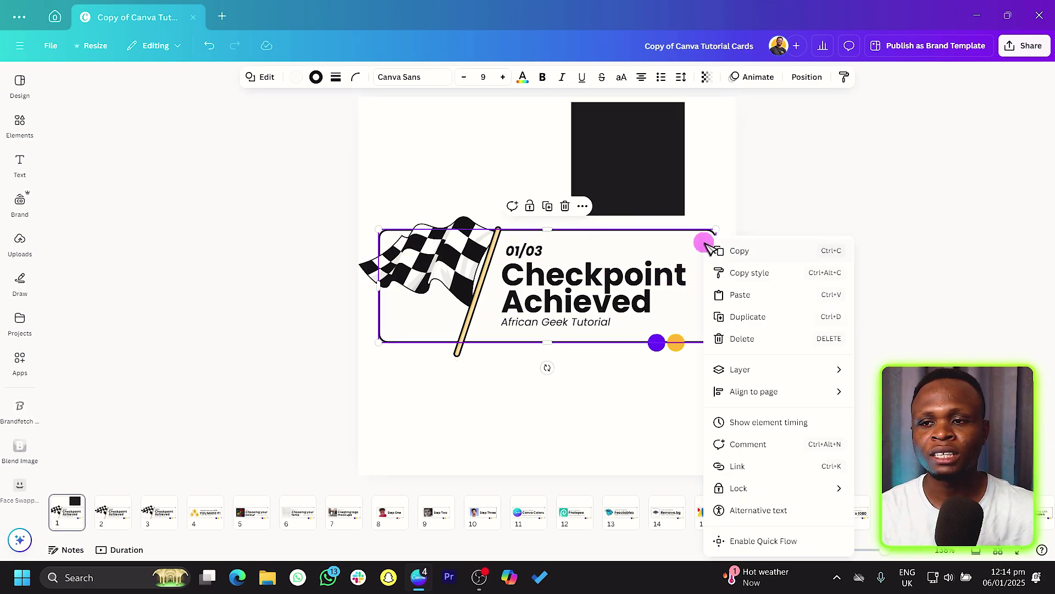
left_click(745, 273)
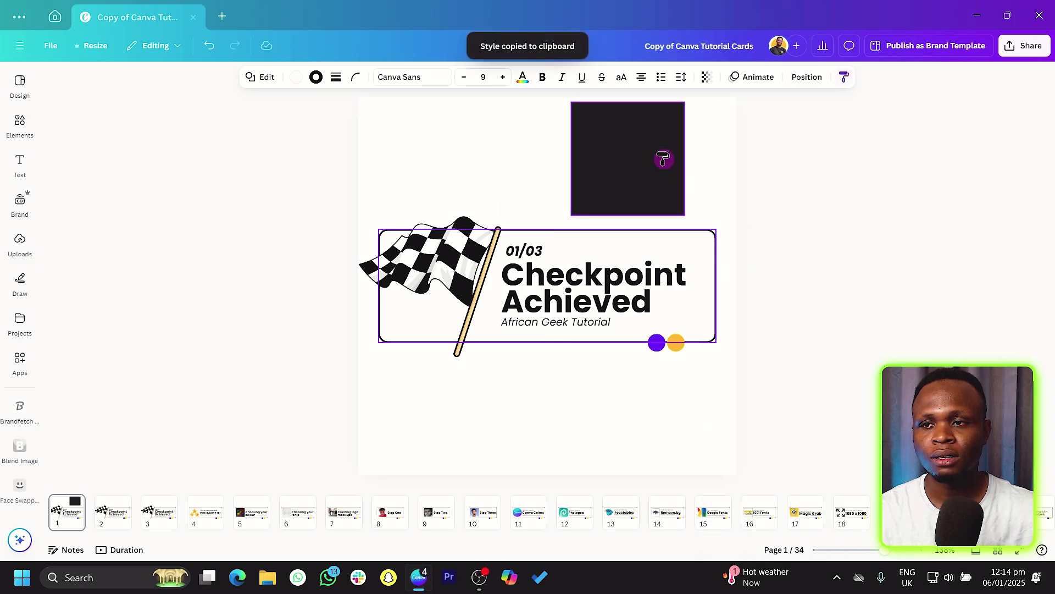
left_click(628, 154)
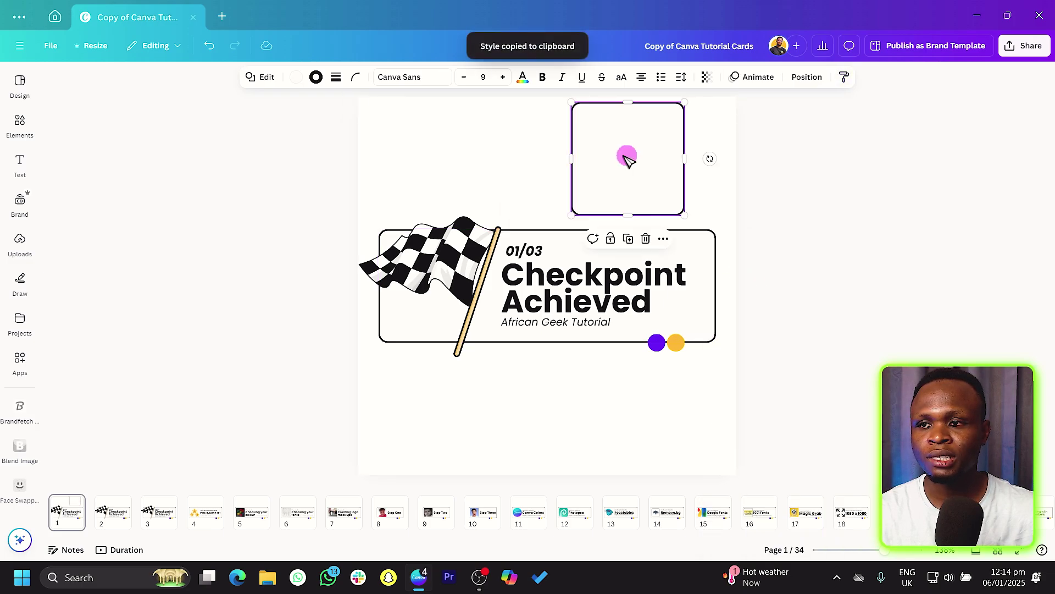
Widen the outlined shape above the Checkpoint Achieved card leftward so it is nearly as wide as the card
left_click_drag(572, 158, 391, 174)
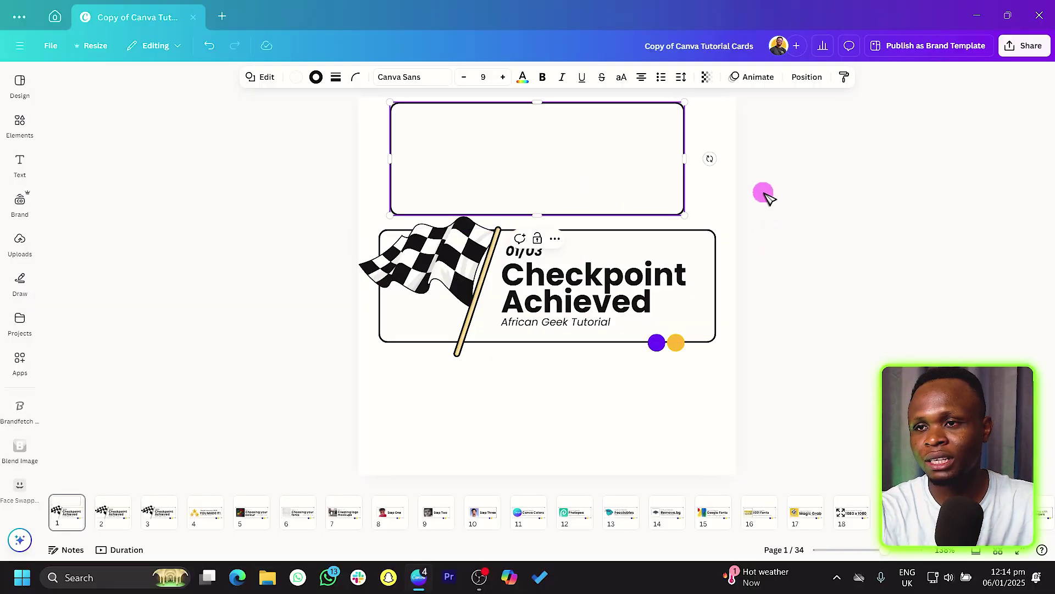
left_click(709, 182)
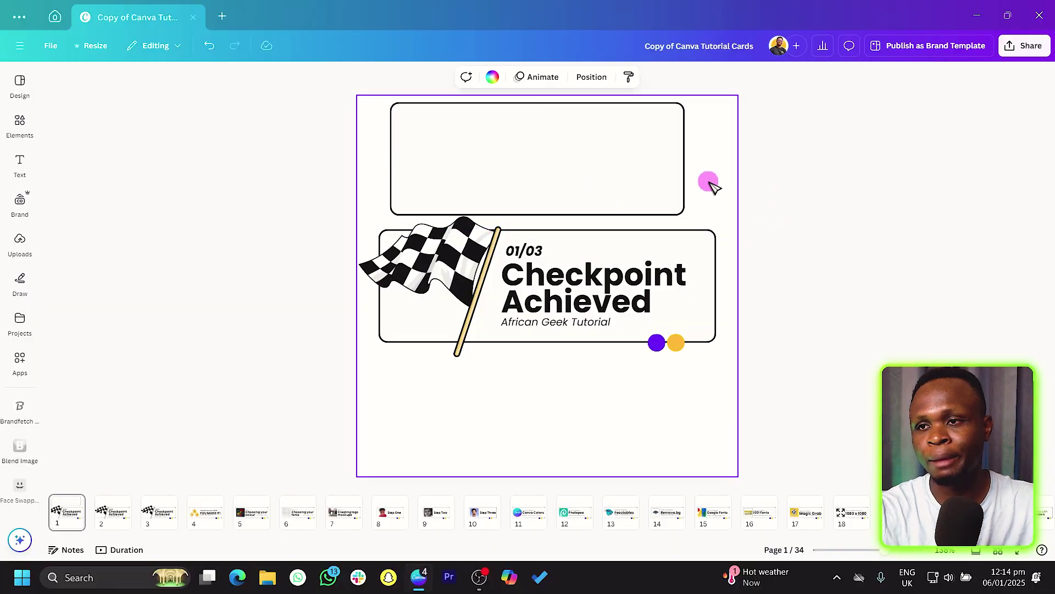
left_click(638, 172)
Insert a blank page after page 1 and place the recently used gold rings graphic in its upper half
left_click(91, 503)
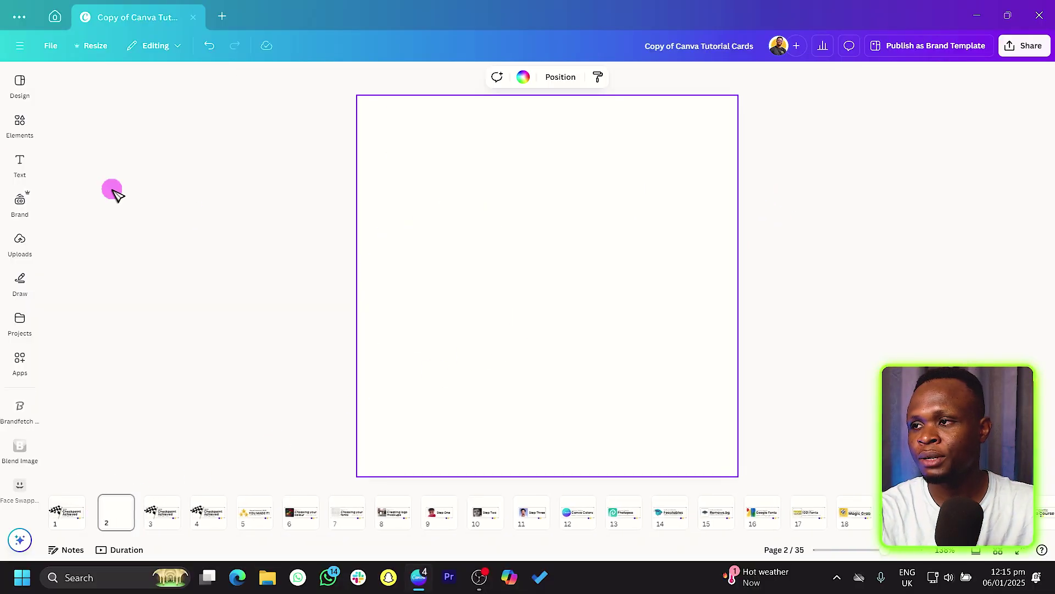
left_click(20, 126)
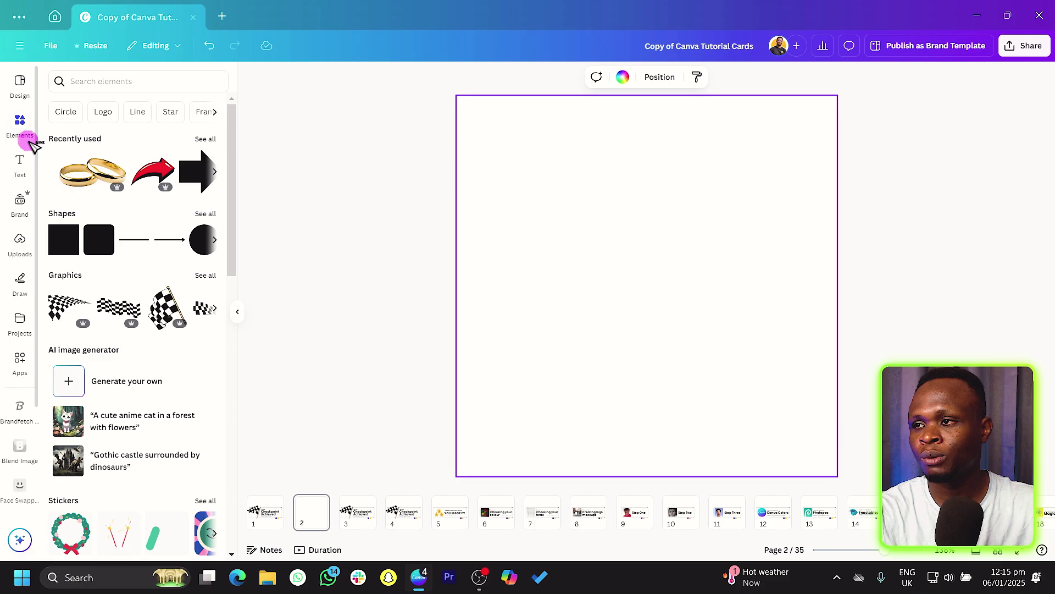
left_click(91, 175)
left_click_drag(528, 264, 603, 162)
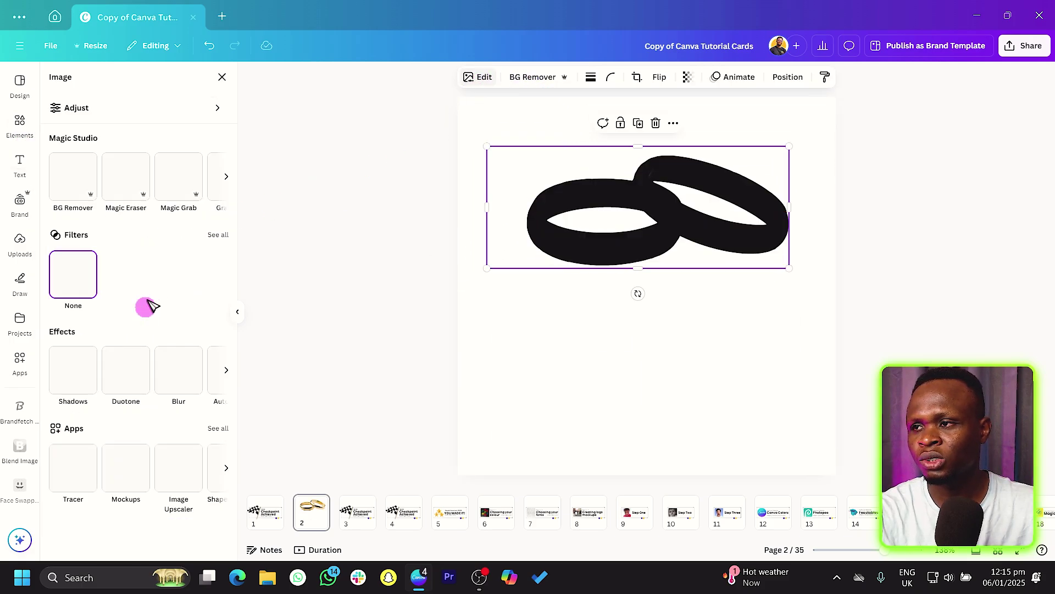
Blur the whole gold rings image with an intensity of 72
left_click(179, 375)
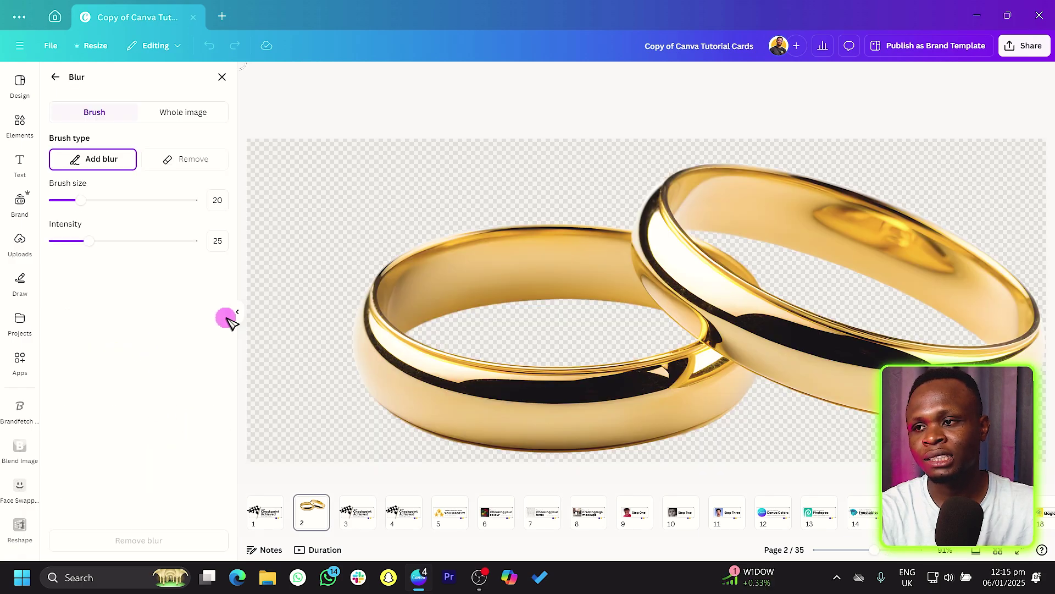
left_click(165, 113)
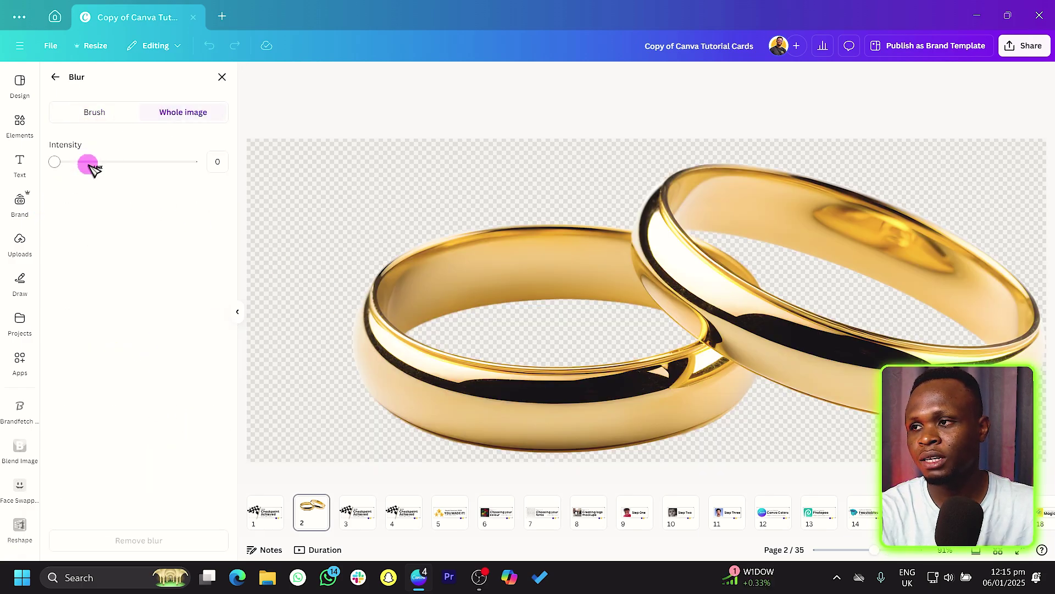
left_click_drag(94, 168, 151, 168)
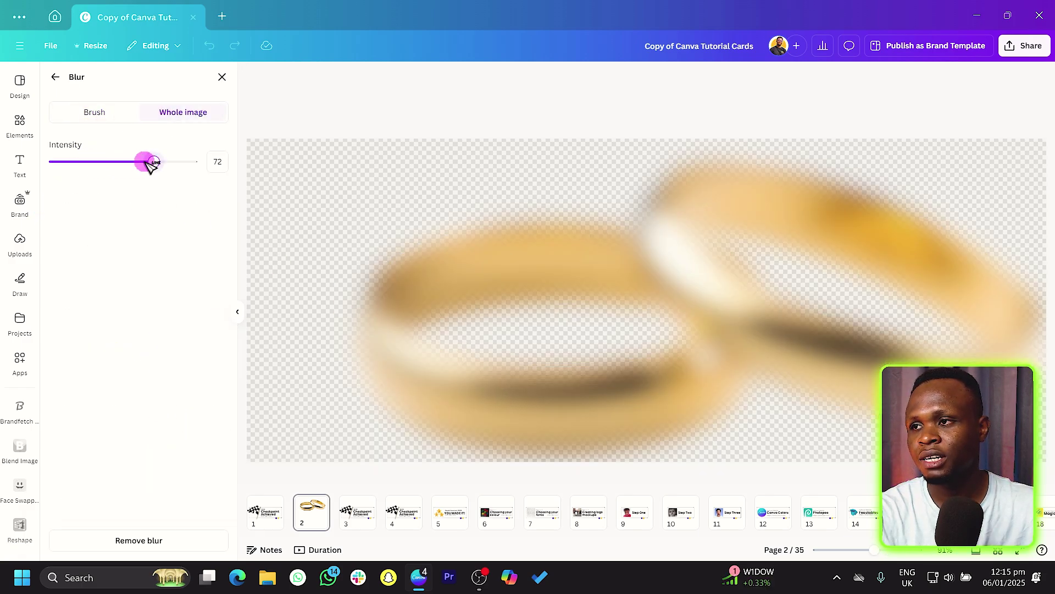
left_click(222, 78)
left_click(493, 309)
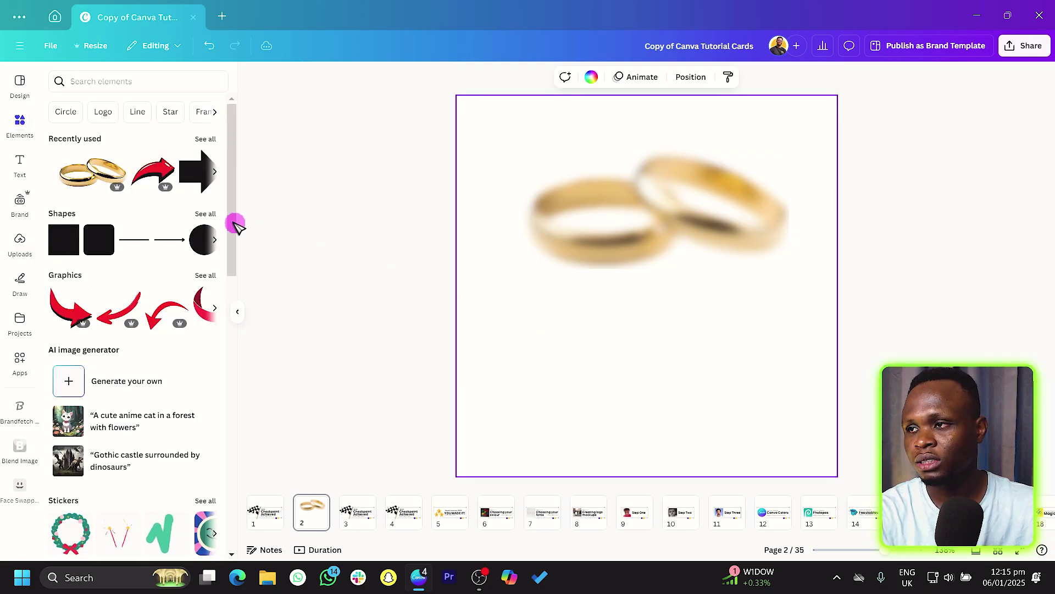
Add a second gold rings graphic below the blurred one and copy the blurred rings' style onto it
left_click(136, 193)
left_click_drag(622, 297, 626, 375)
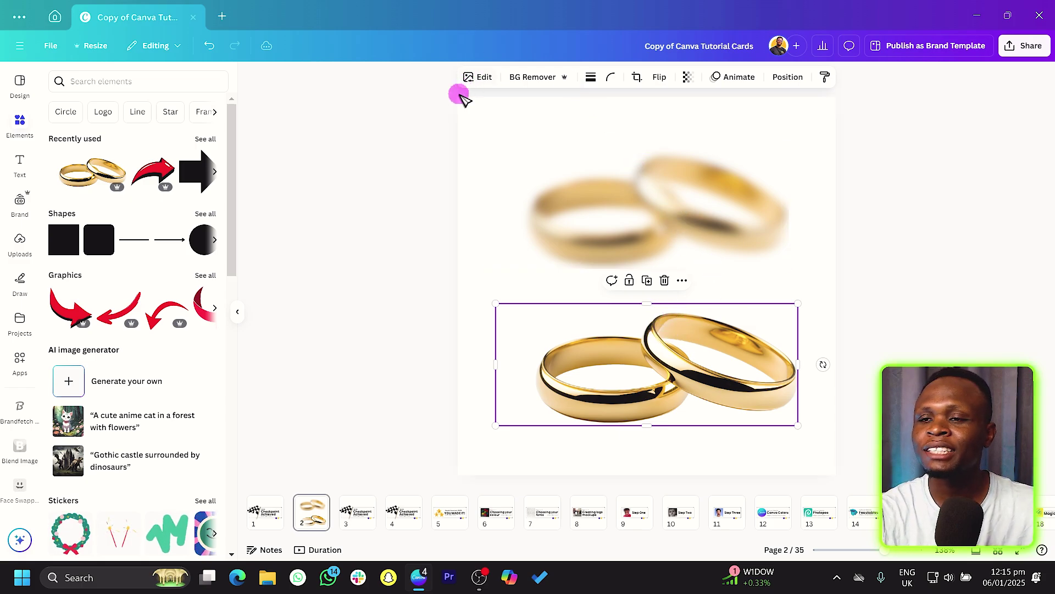
right_click(664, 207)
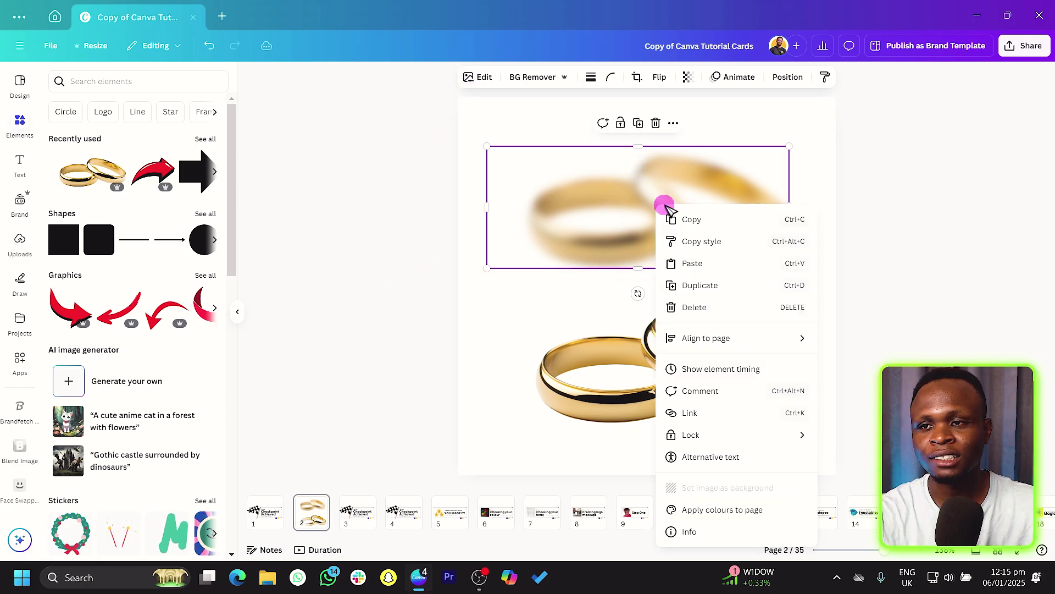
left_click(714, 243)
left_click(698, 371)
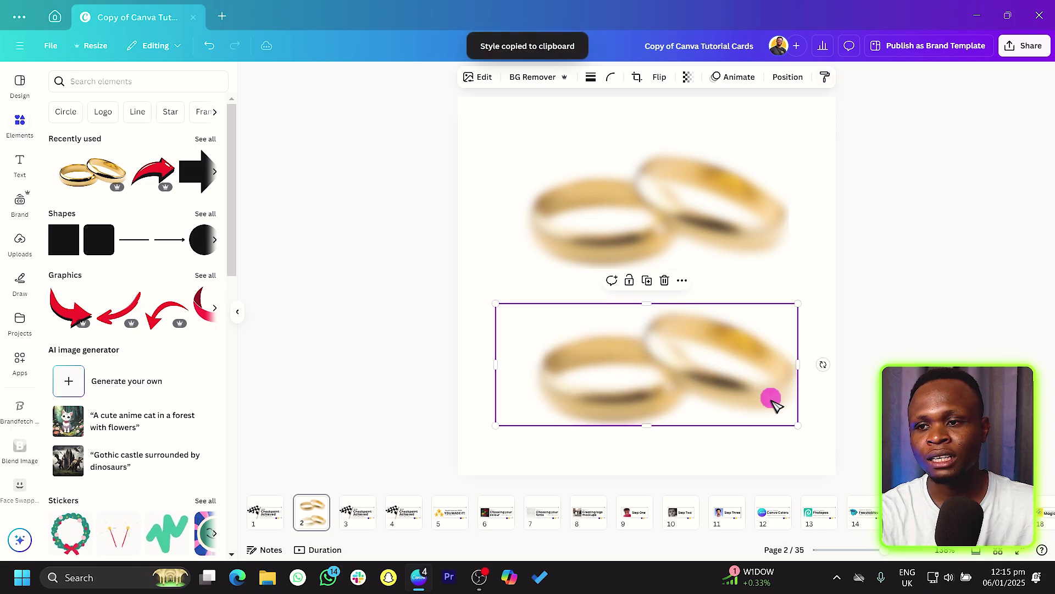
left_click(821, 437)
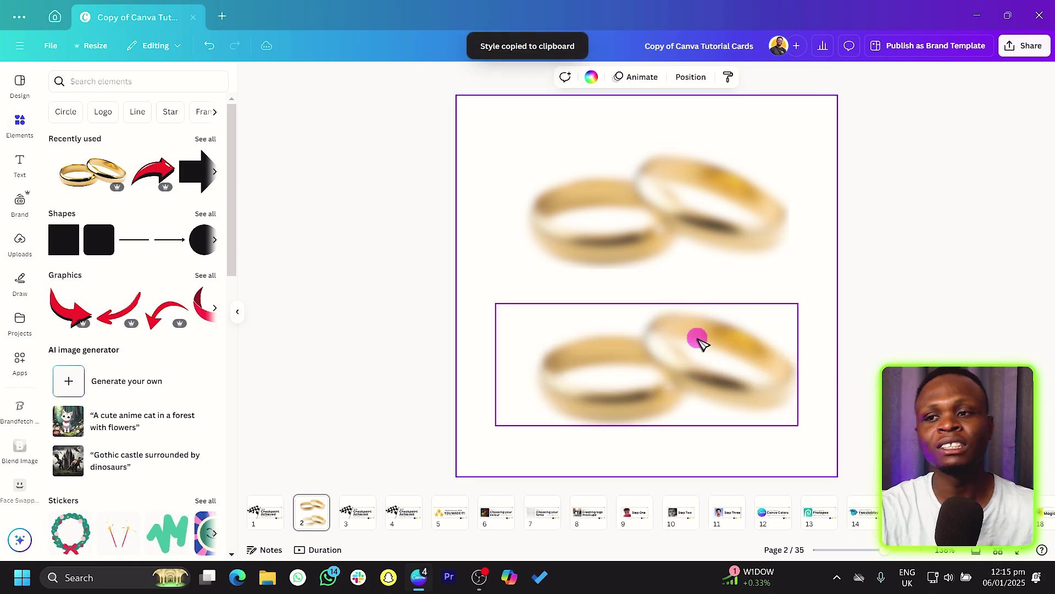
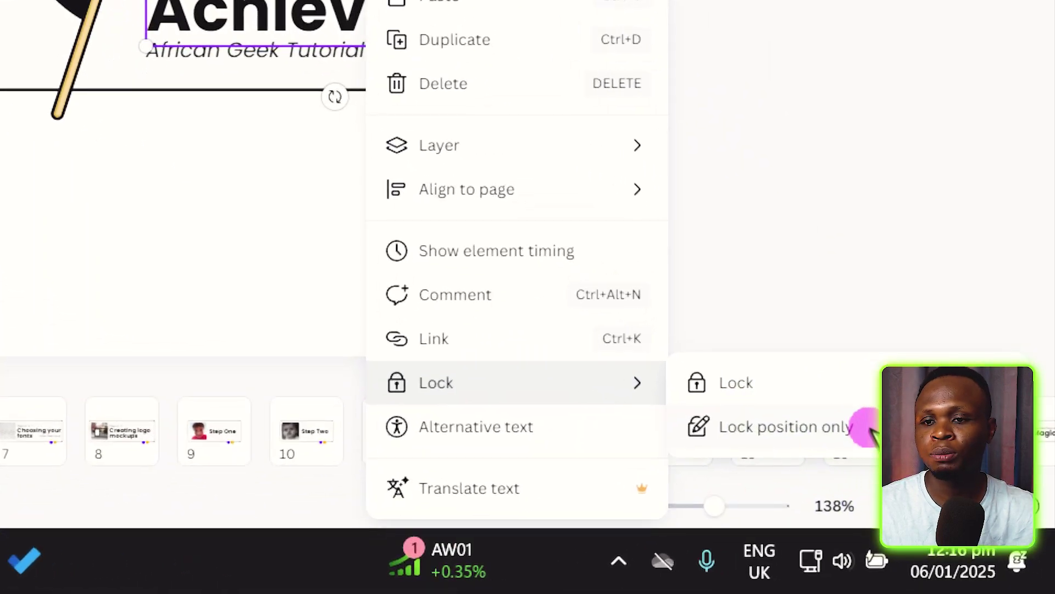
Lock only the position of the Checkpoint Achieved heading on page 1 and try to move it
left_click(870, 428)
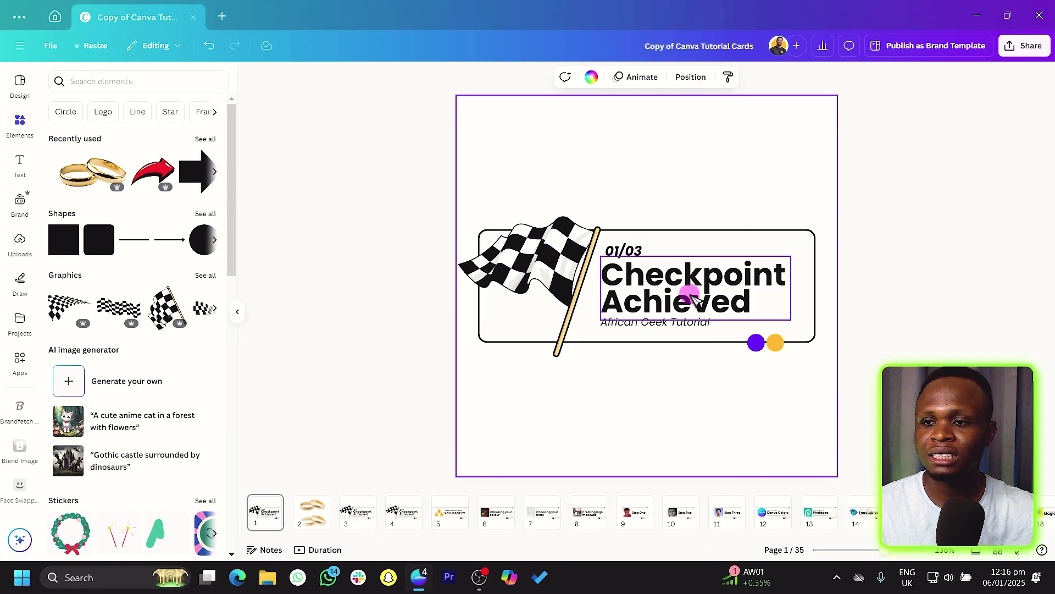
left_click_drag(694, 299, 780, 211)
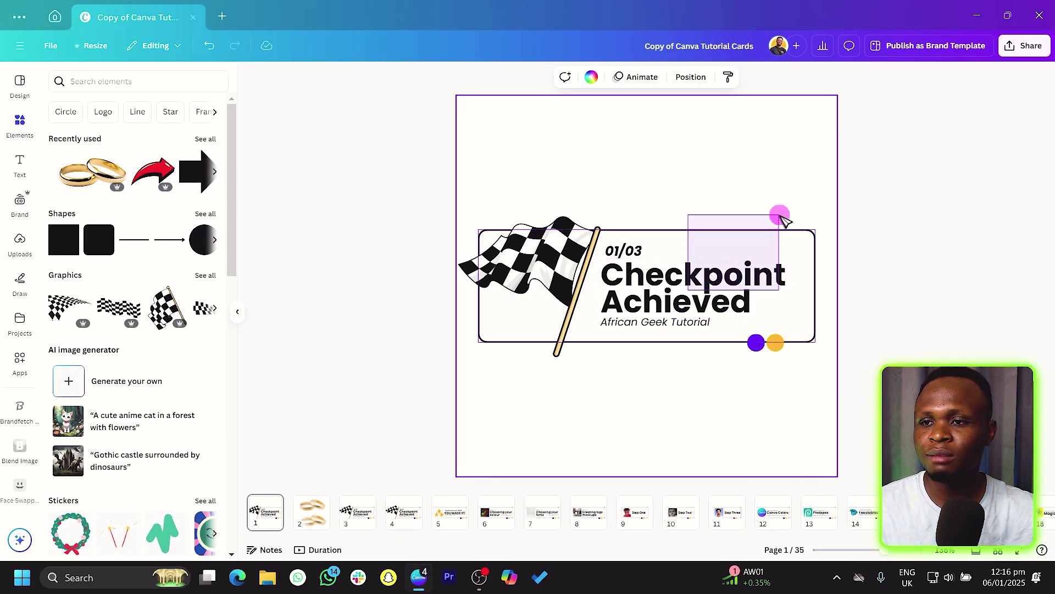
Replace the position-locked heading's text on page 1 with "New Text Here"
left_click(764, 279)
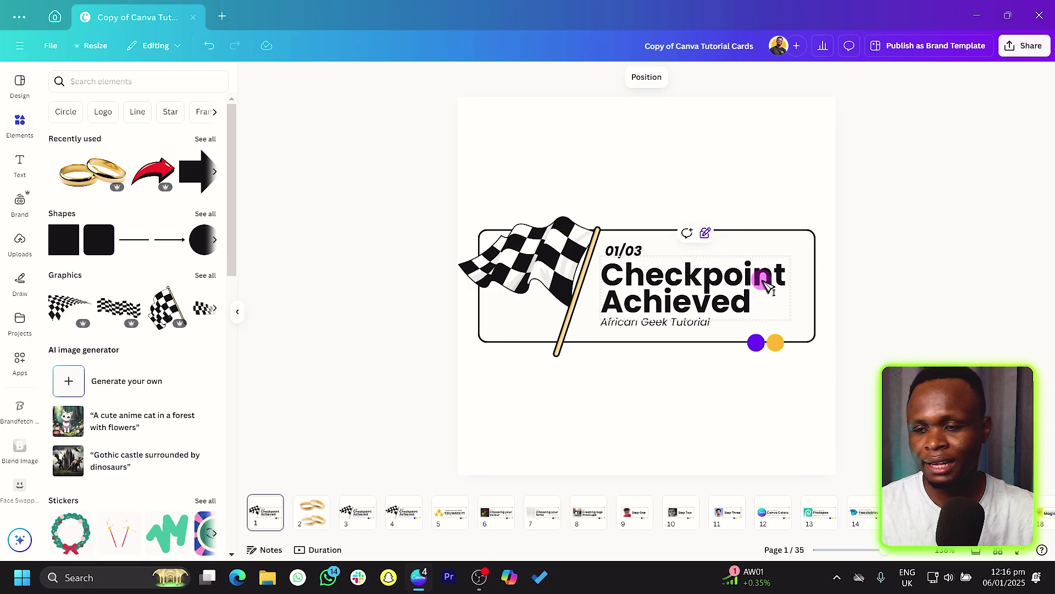
double_click(766, 281)
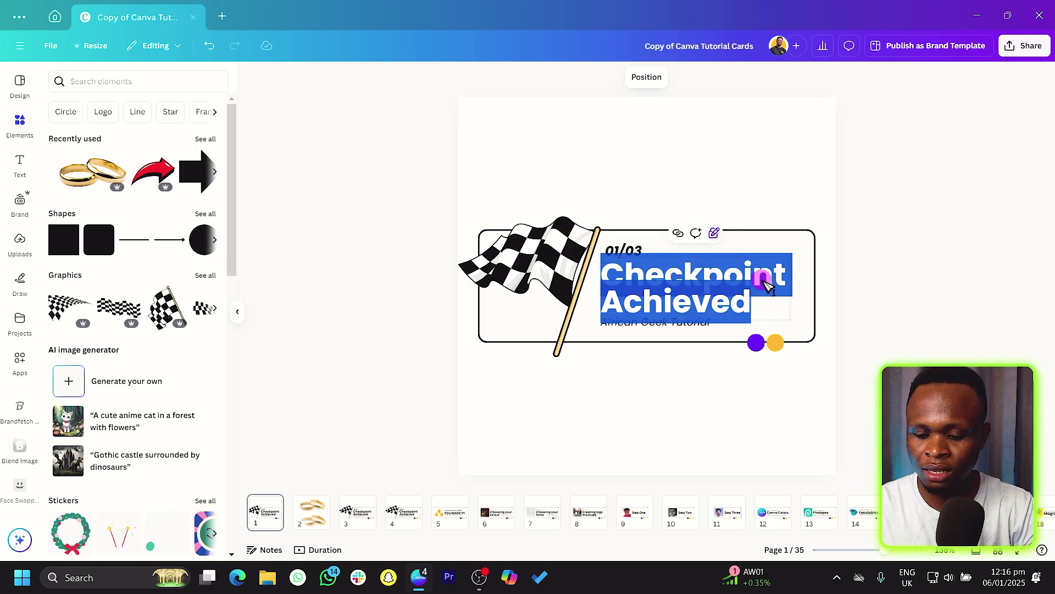
type("New Te")
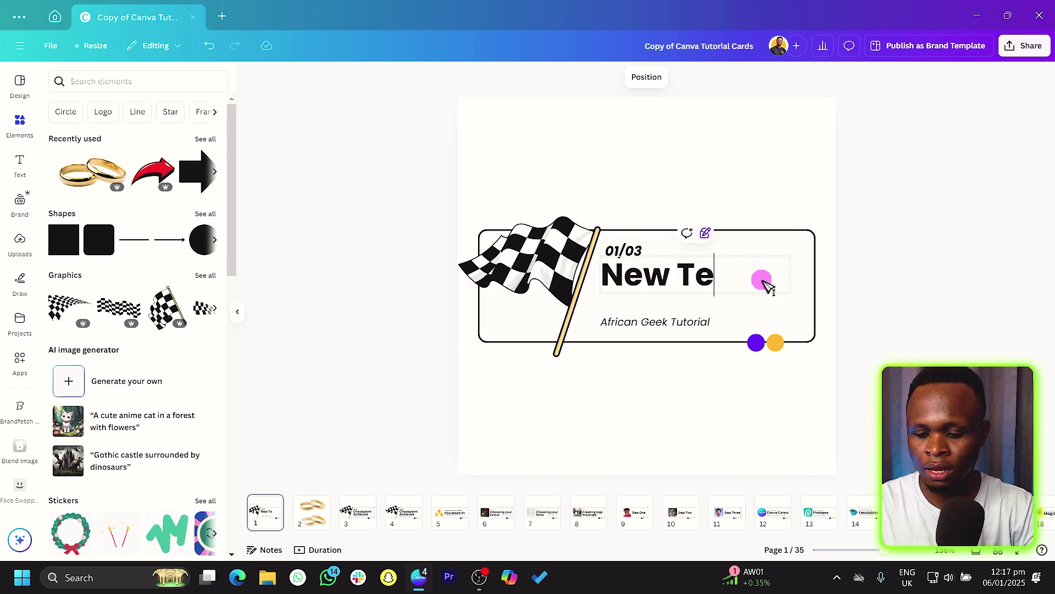
type("xt Here")
left_click(709, 165)
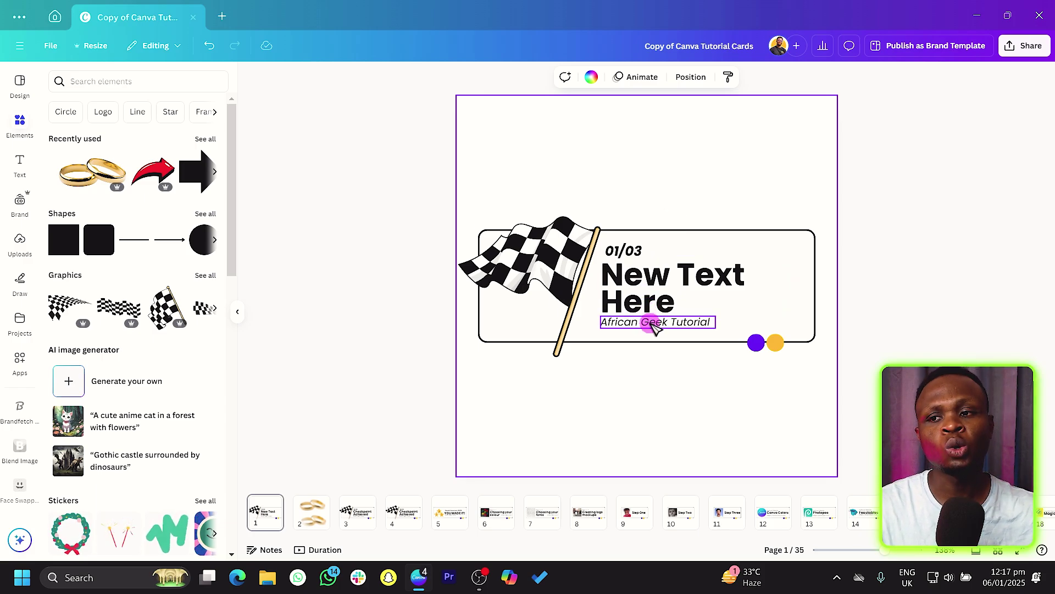
left_click(706, 303)
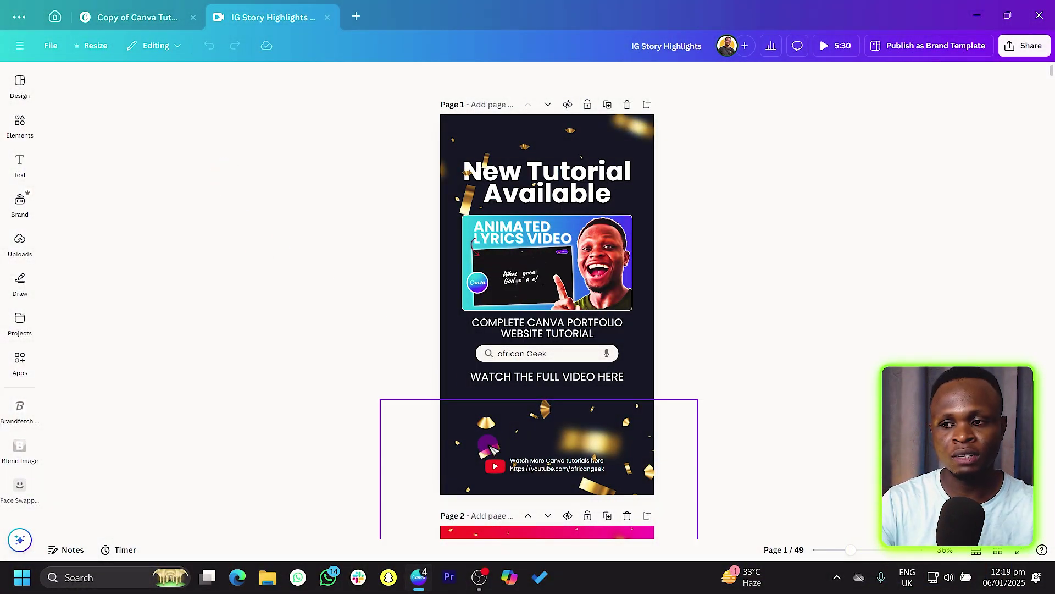
Download only the lower confetti graphic and the Animated Lyrics Video thumbnail from page 1 as an MP4 video
left_click(509, 434)
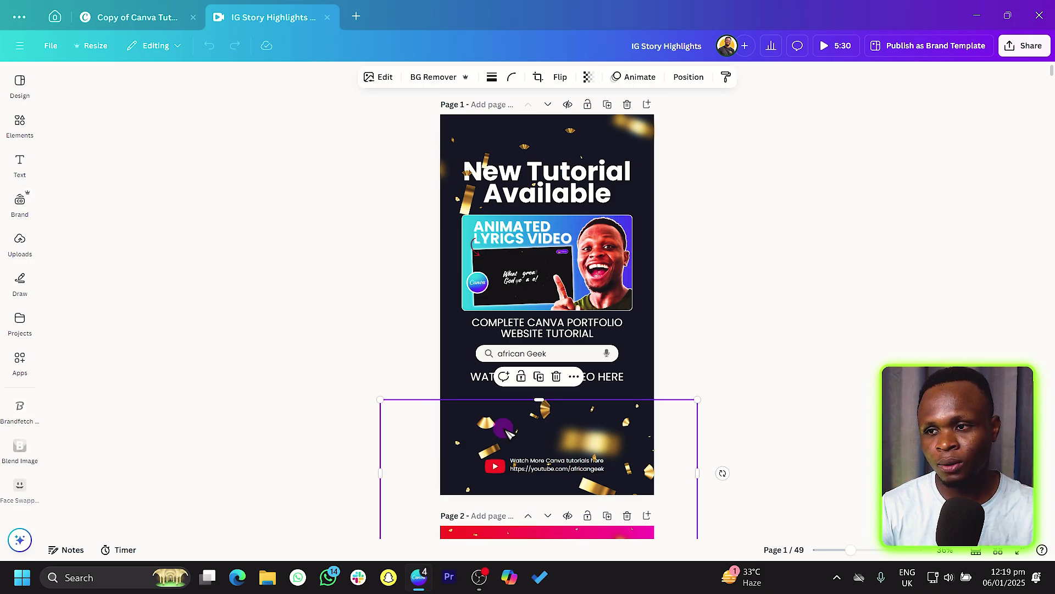
left_click(618, 295)
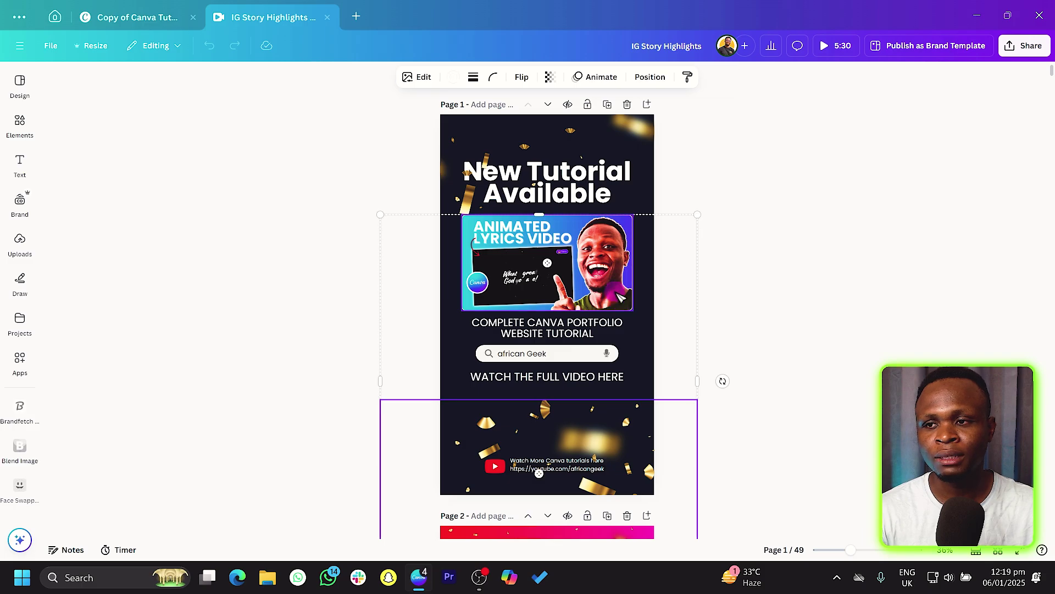
right_click(620, 242)
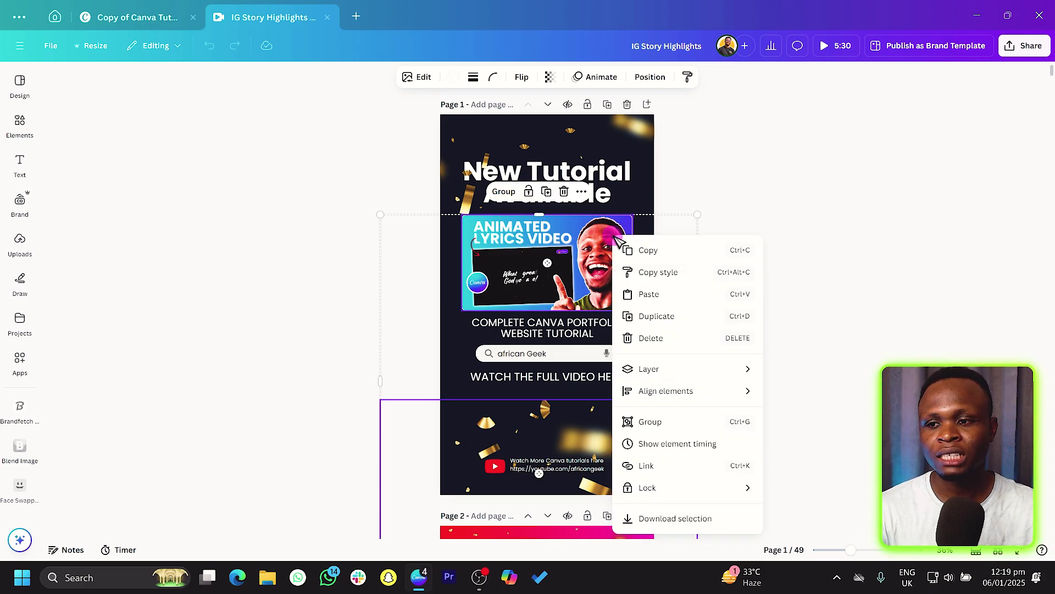
left_click(681, 518)
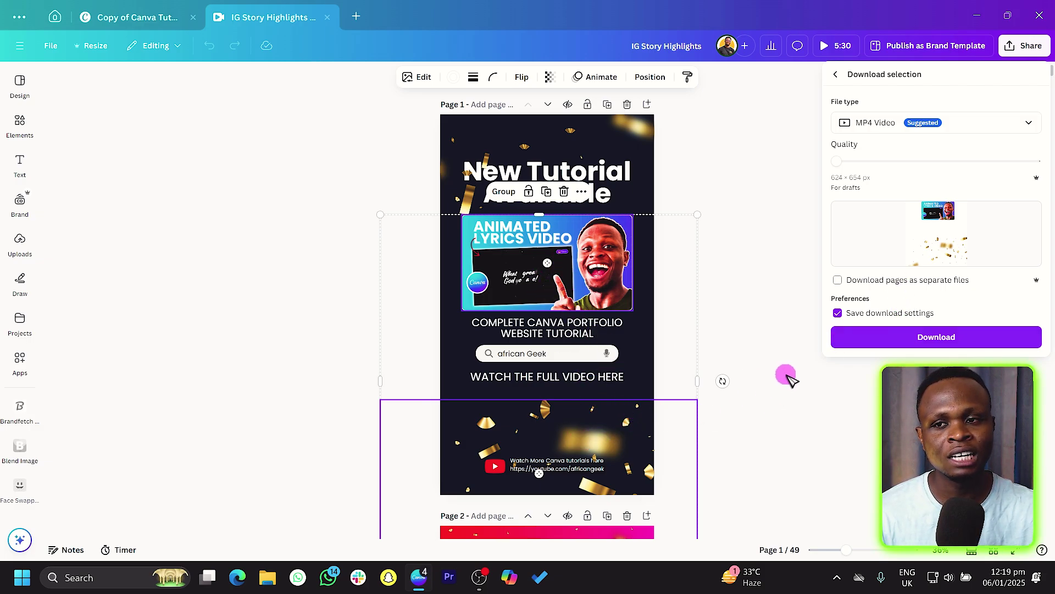
left_click(883, 337)
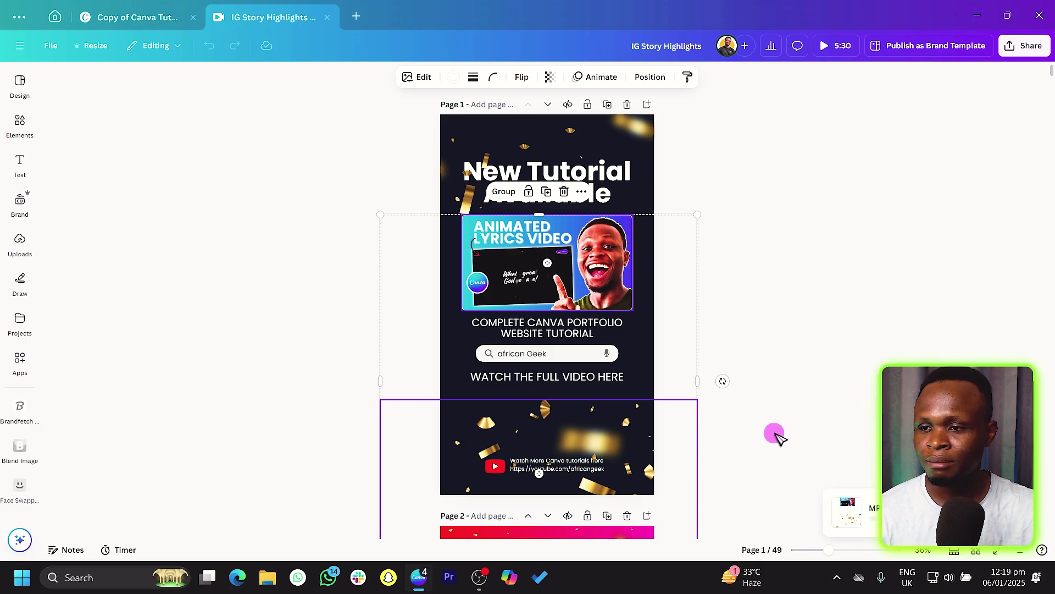
left_click(823, 424)
Compare the options offered for the single lower confetti graphic with those for several selected elements on page 1
right_click(483, 429)
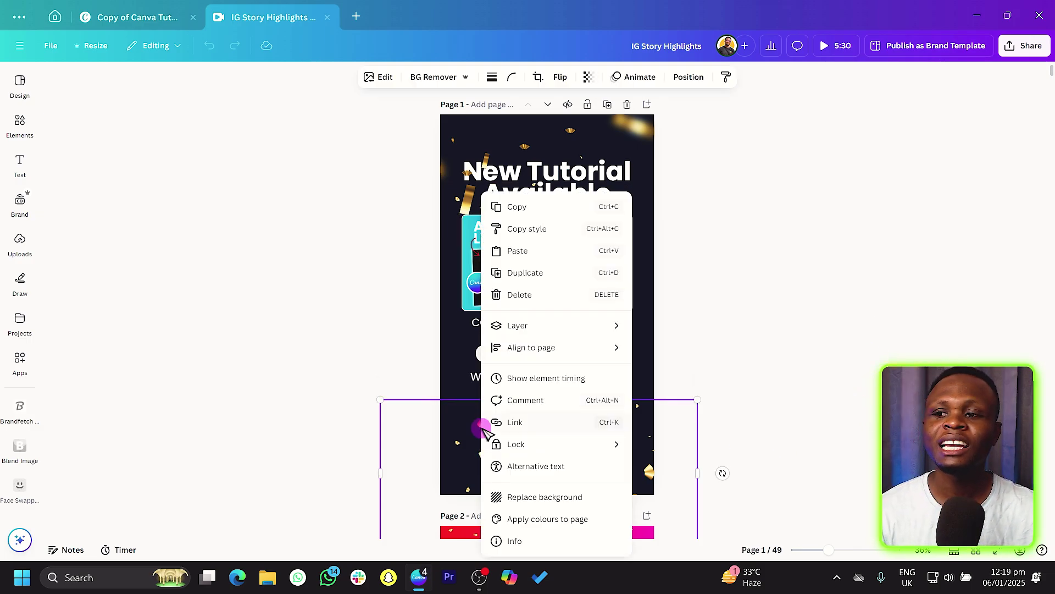
key("Escape")
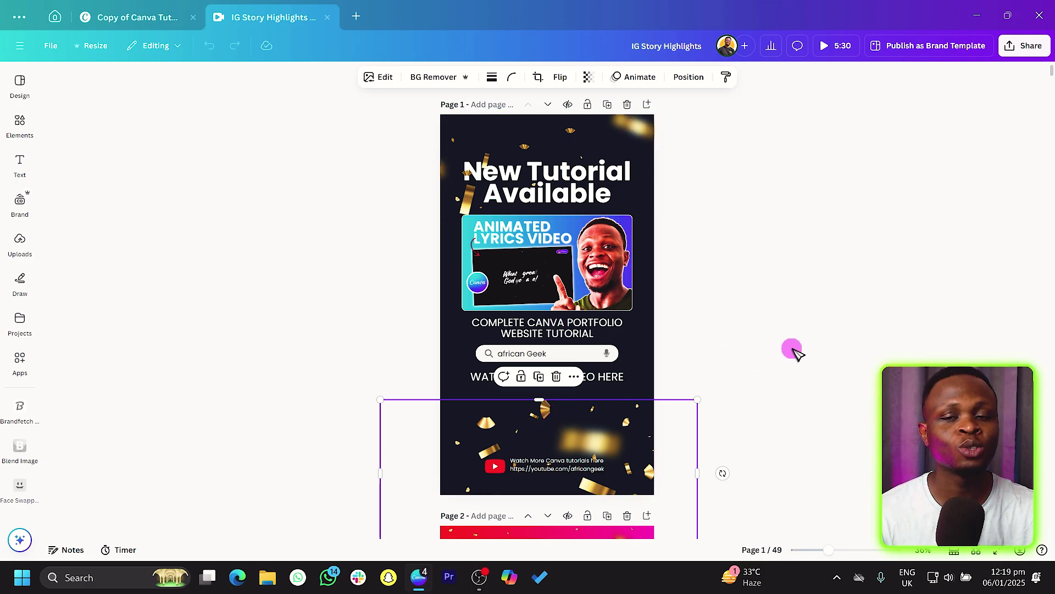
left_click(599, 157, "shift")
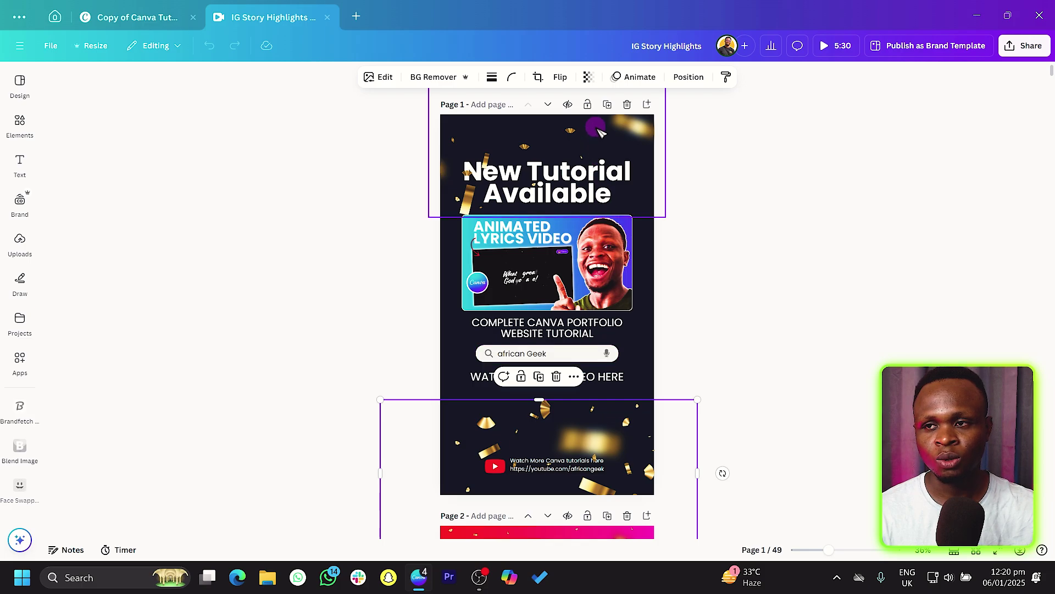
right_click(506, 283)
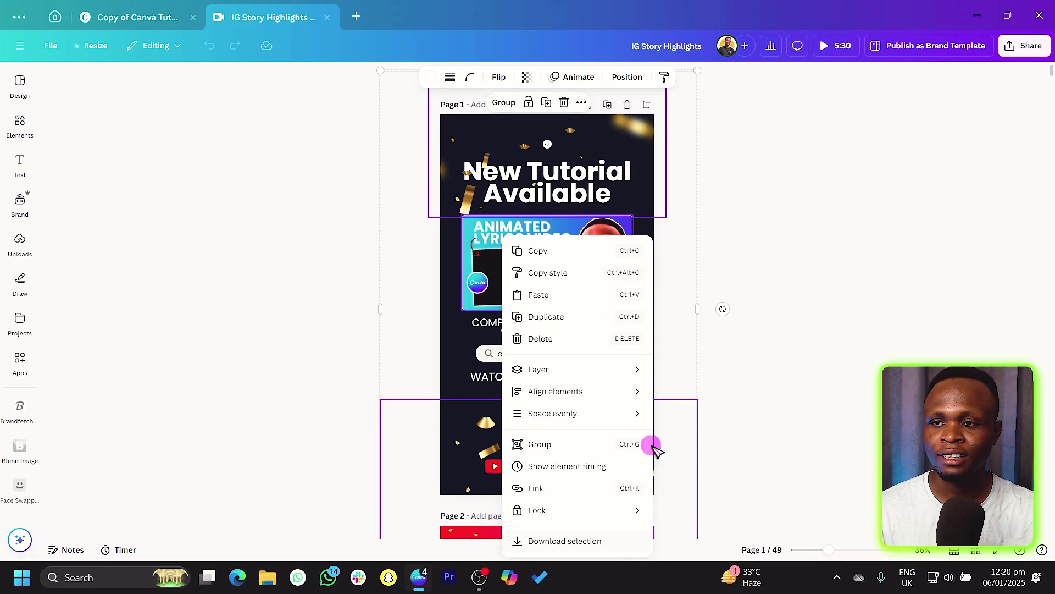
left_click(792, 251)
left_click(792, 250)
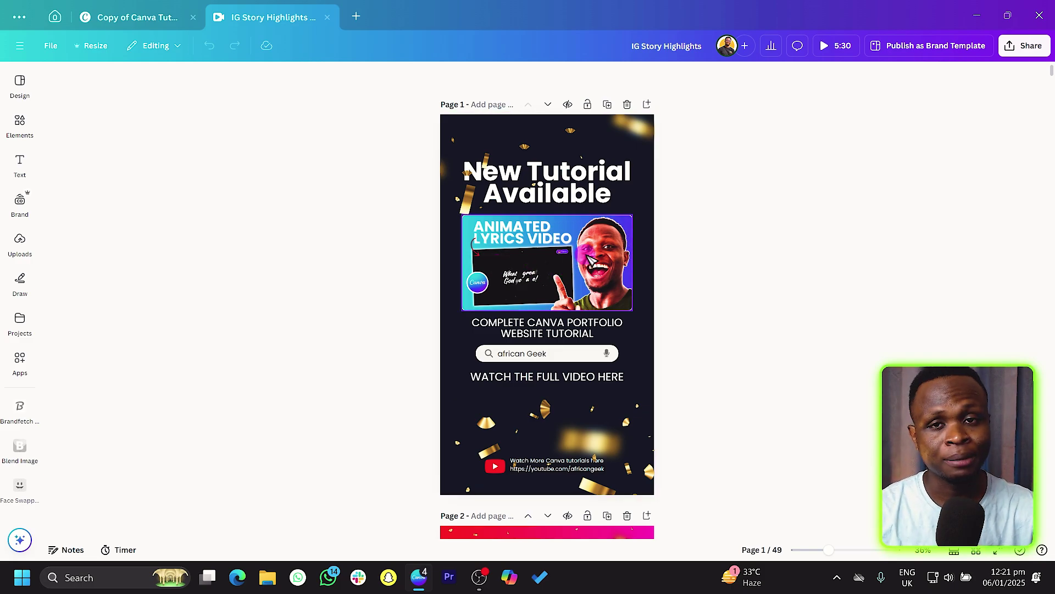
Select the Animated Lyrics Video thumbnail on page 1 and search the apps for Reshape
left_click(588, 264)
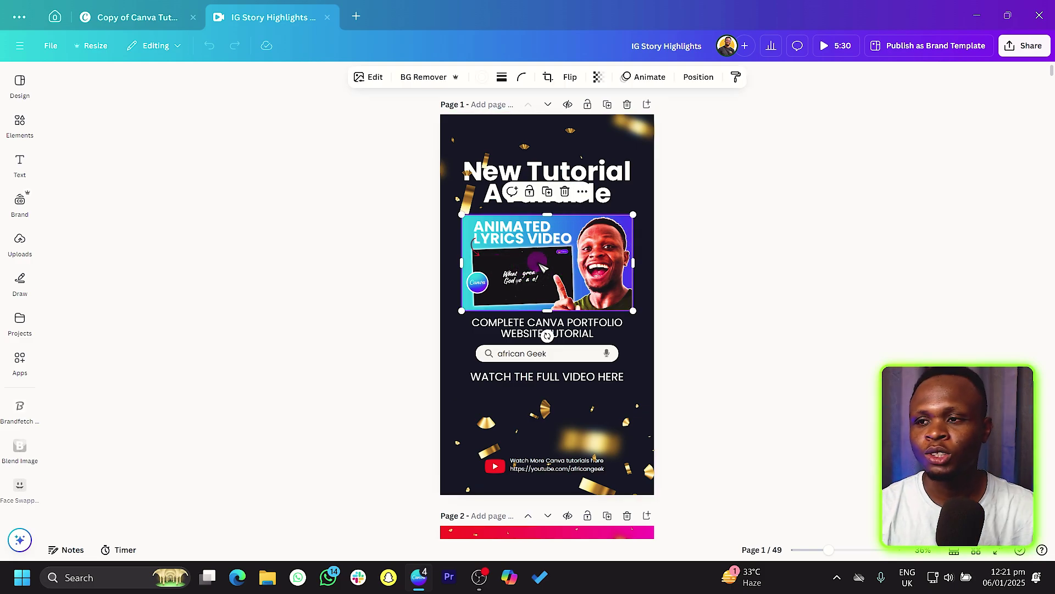
scroll(63, 259, "down", 4)
left_click(20, 362)
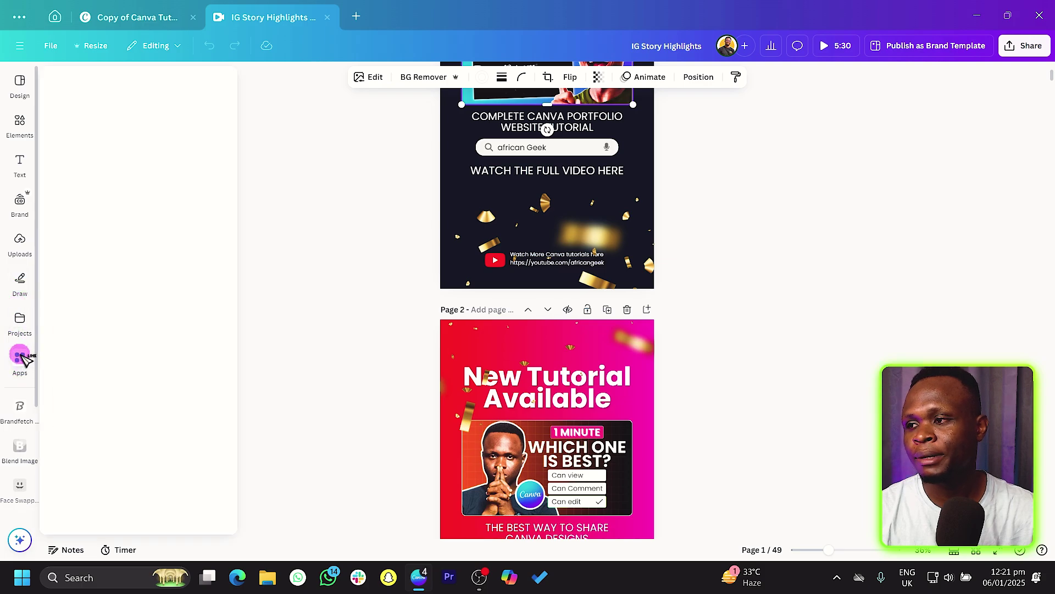
left_click(140, 81)
type("reshape")
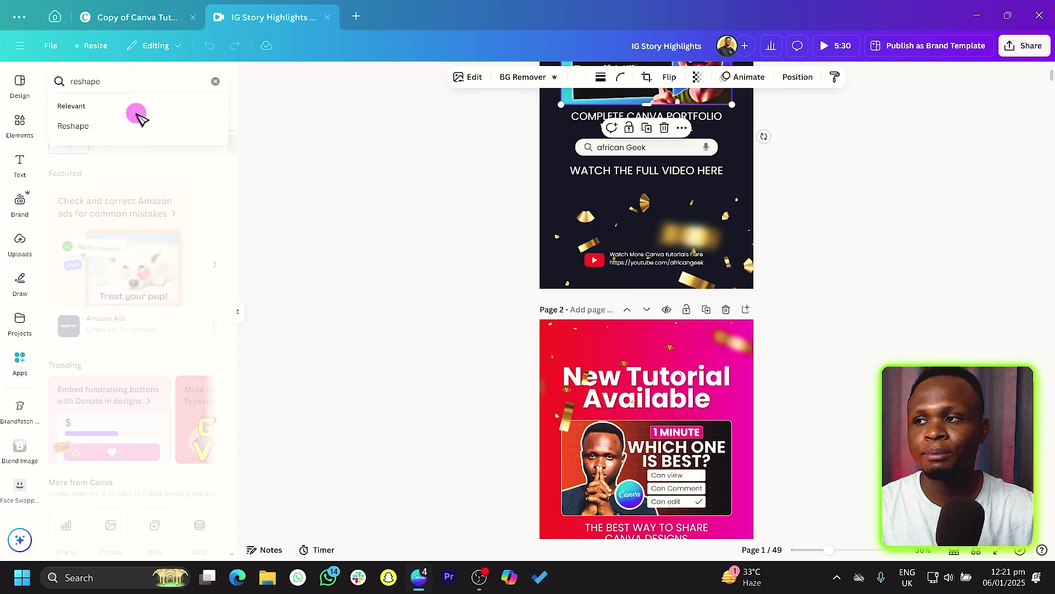
left_click(117, 130)
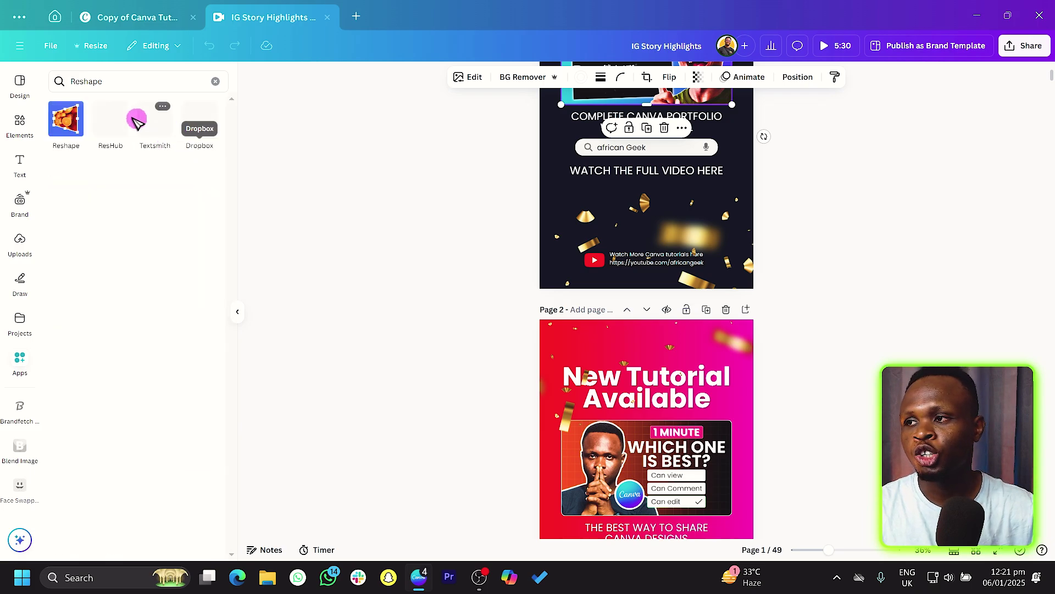
Distort the Animated Lyrics Video thumbnail on page 1 with the Reshape app's Distort option and save the reshaped image
left_click(66, 125)
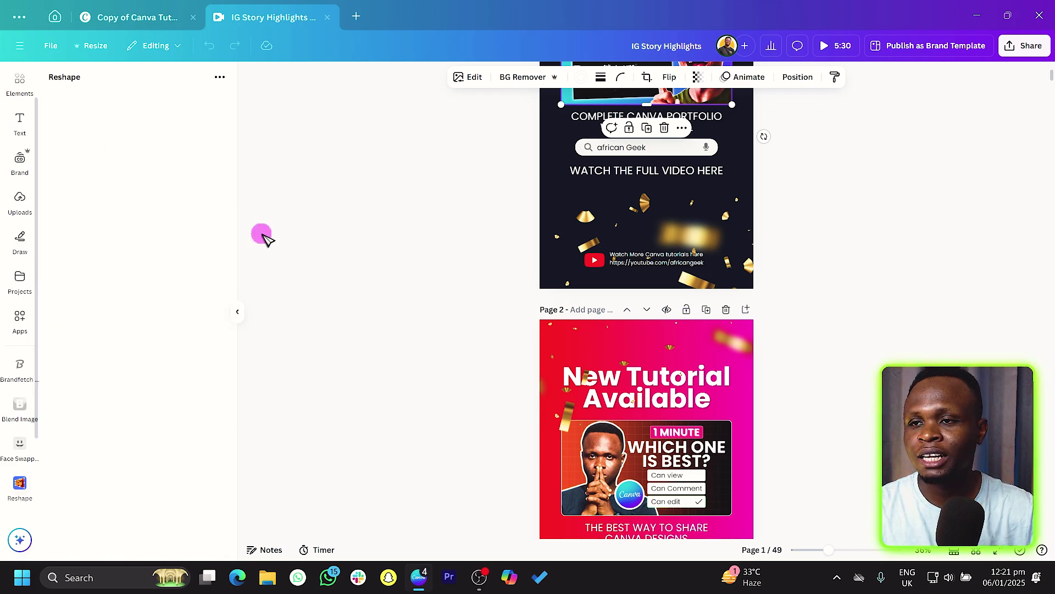
scroll(263, 236, "up", 4)
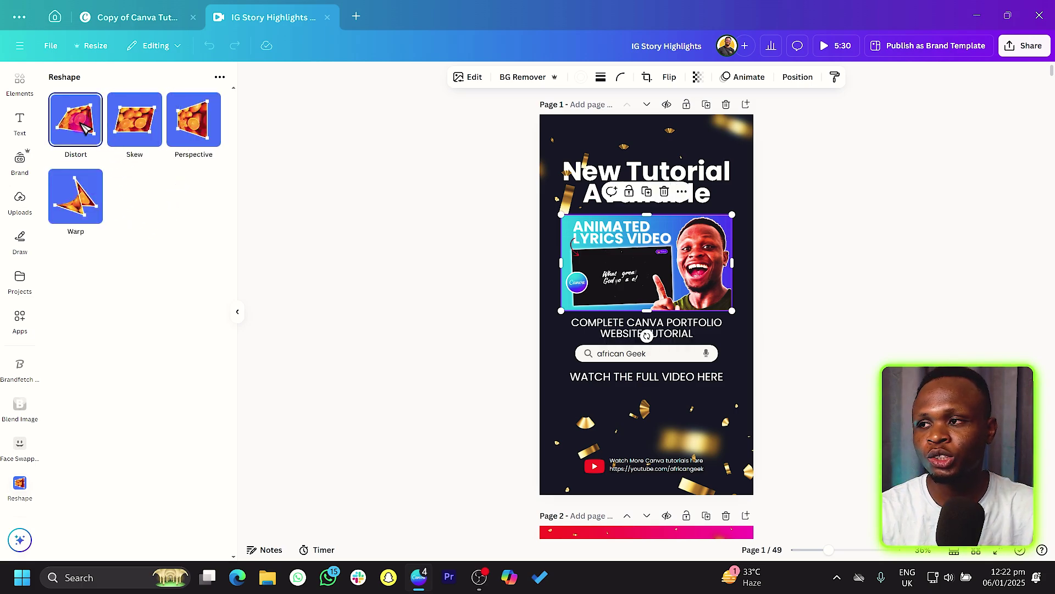
left_click(82, 124)
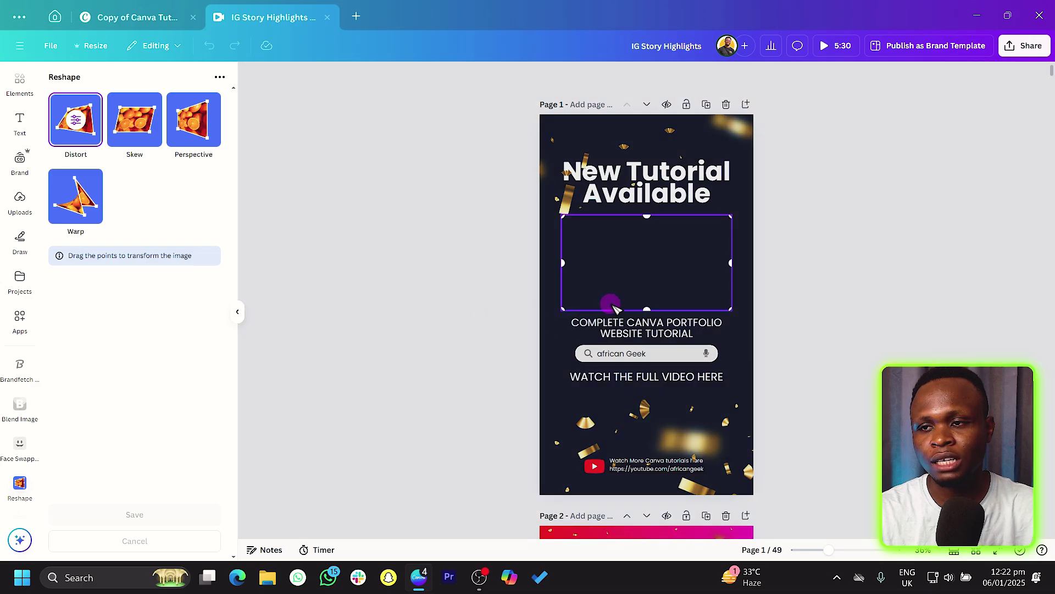
left_click_drag(562, 311, 578, 297)
left_click_drag(632, 263, 669, 263)
left_click(209, 519)
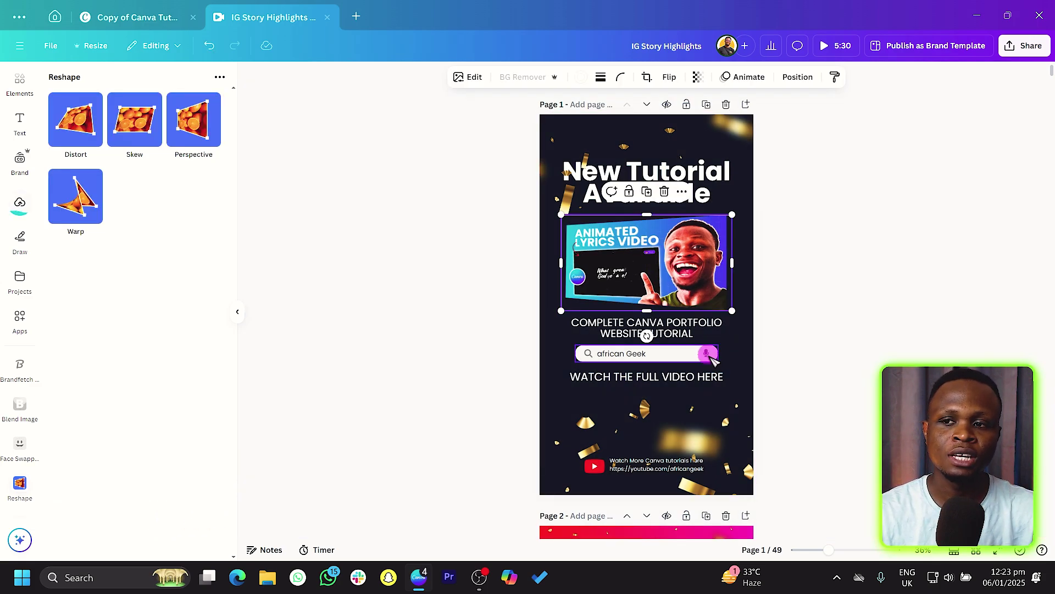
left_click(904, 311)
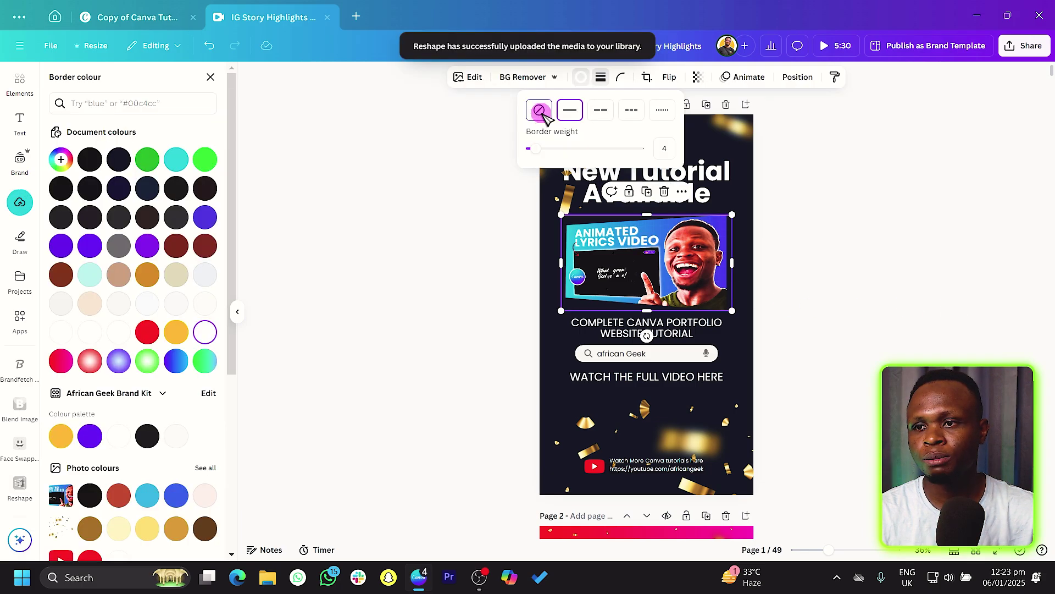
left_click(928, 309)
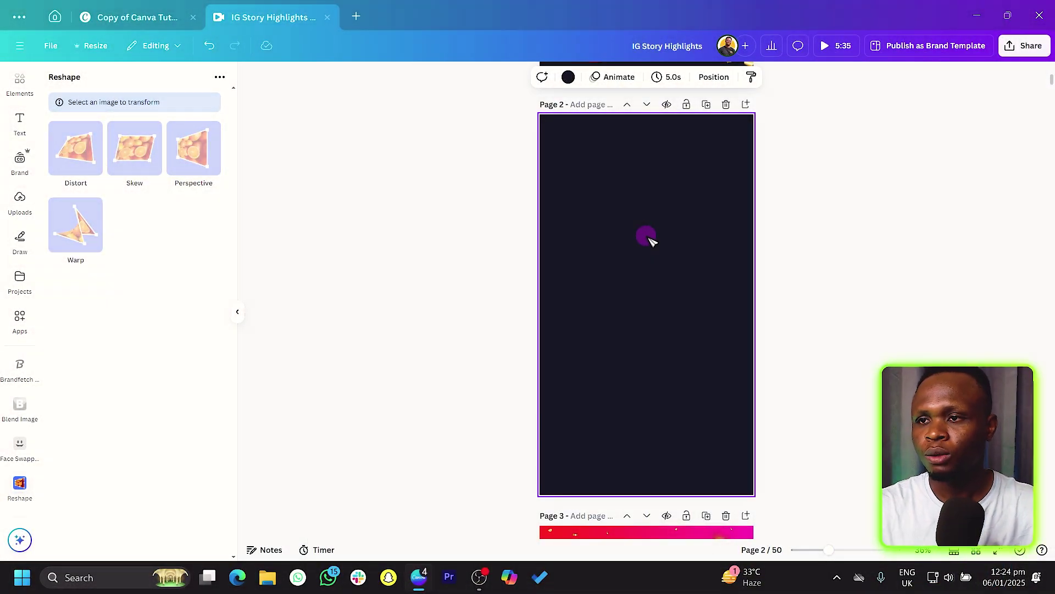
Add the trending photo of a person holding stacked gift boxes against a red background to blank page 2
scroll(18, 165, "up", 1)
left_click(19, 120)
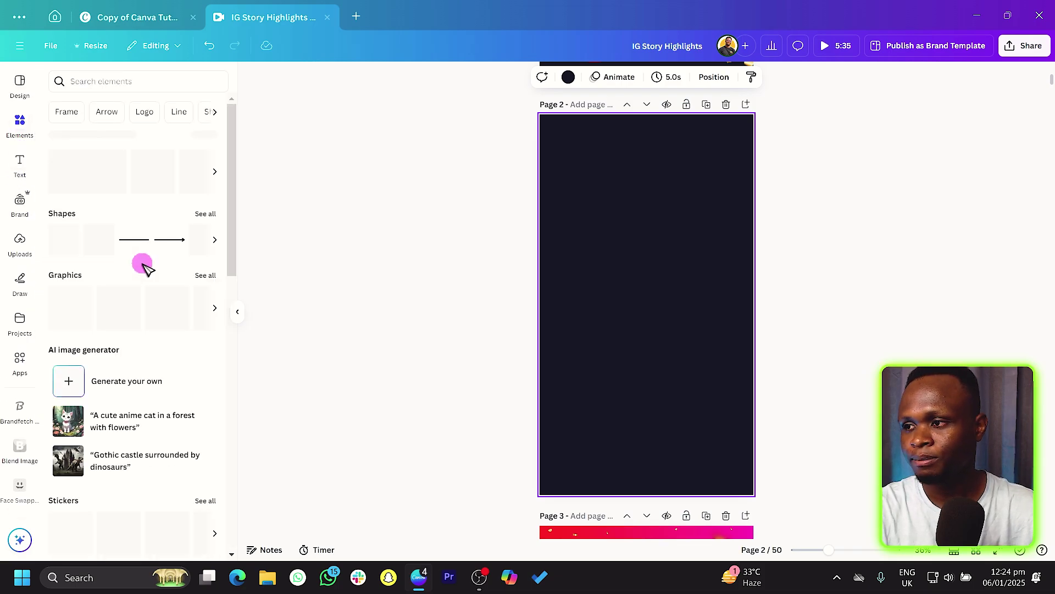
scroll(141, 266, "down", 5)
left_click(200, 234)
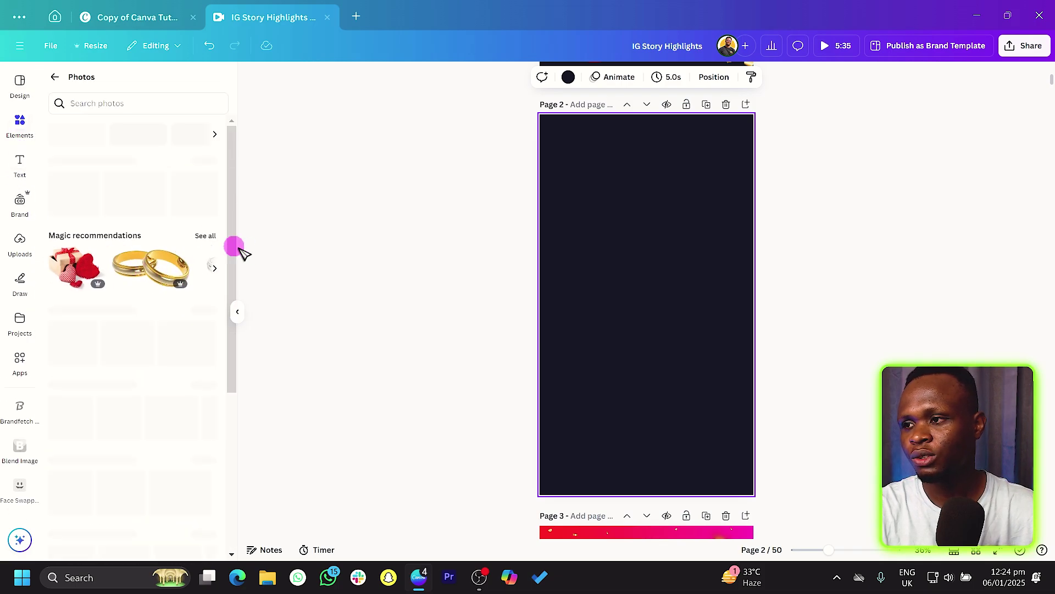
scroll(110, 319, "down", 1)
left_click(77, 312)
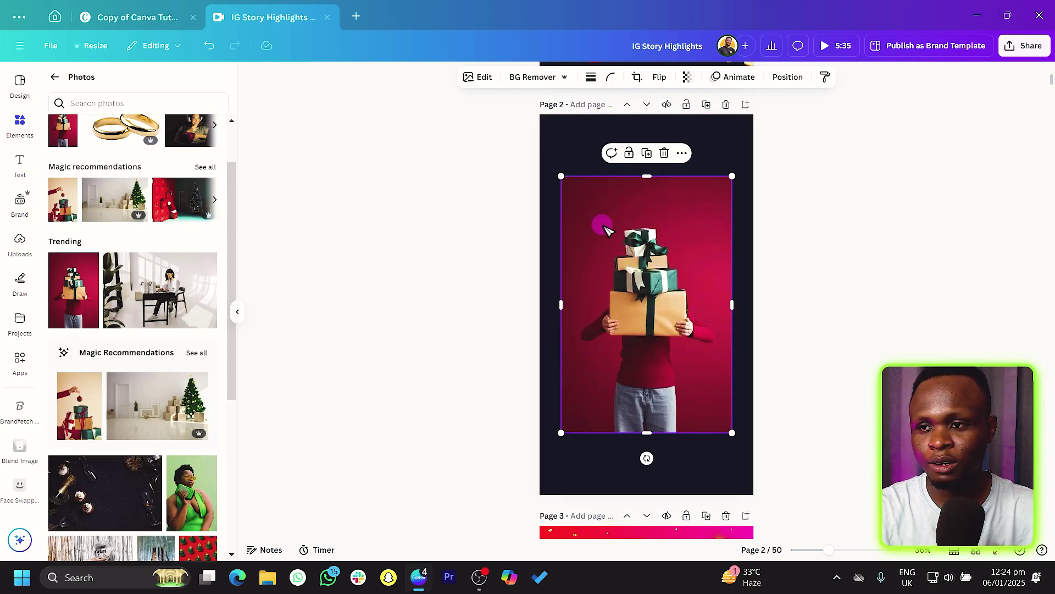
Adjust only the gift-box photo's foreground: set brightness to 36, contrast to 62 and whites to 56
left_click(477, 82)
left_click(99, 113)
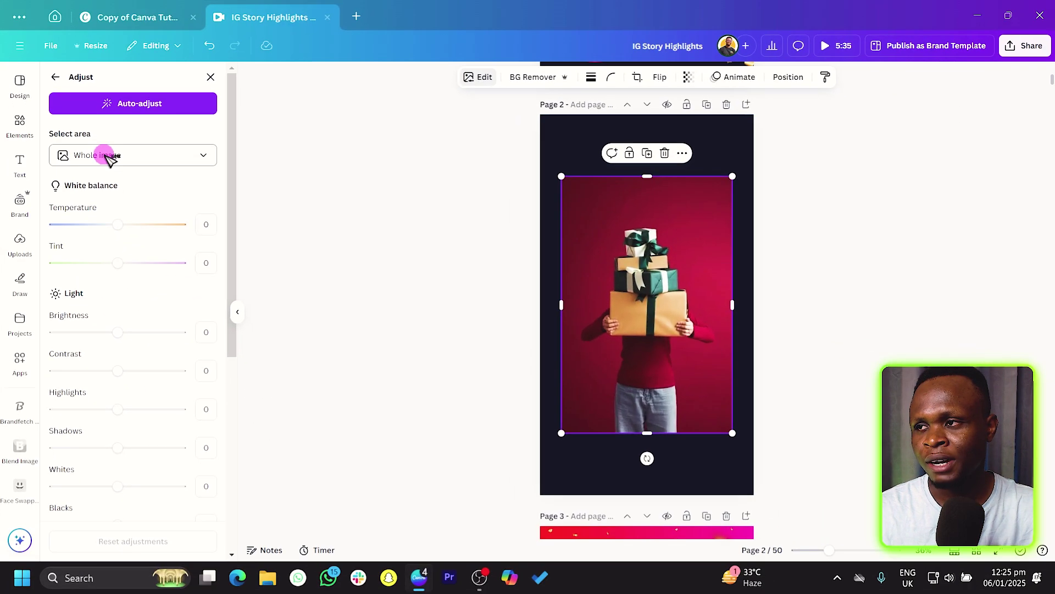
left_click(109, 156)
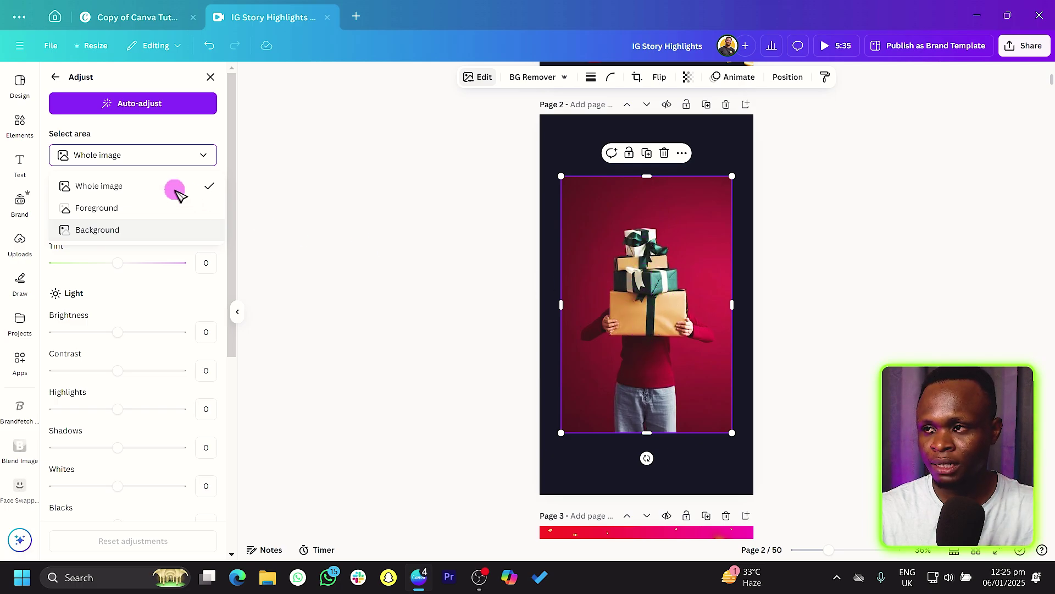
left_click(133, 208)
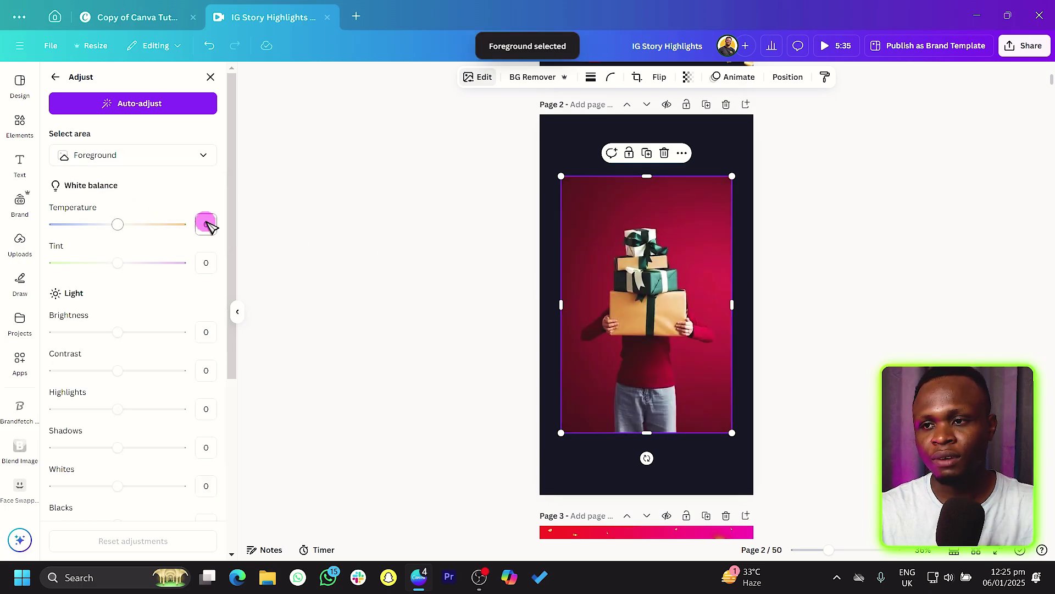
scroll(126, 247, "down", 3)
left_click_drag(122, 263, 156, 302)
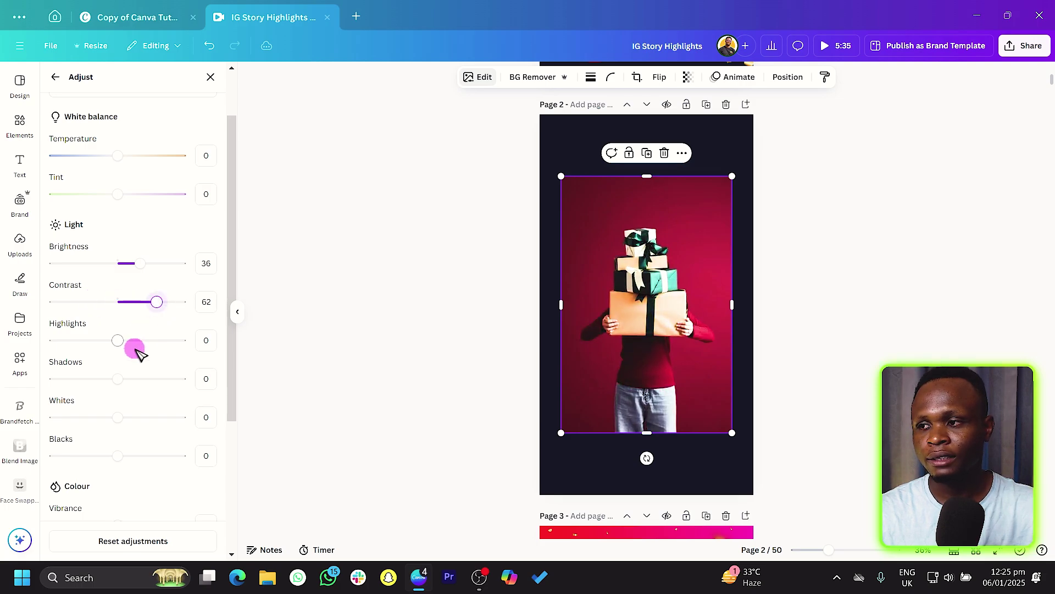
scroll(135, 354, "down", 1)
left_click_drag(125, 349, 160, 350)
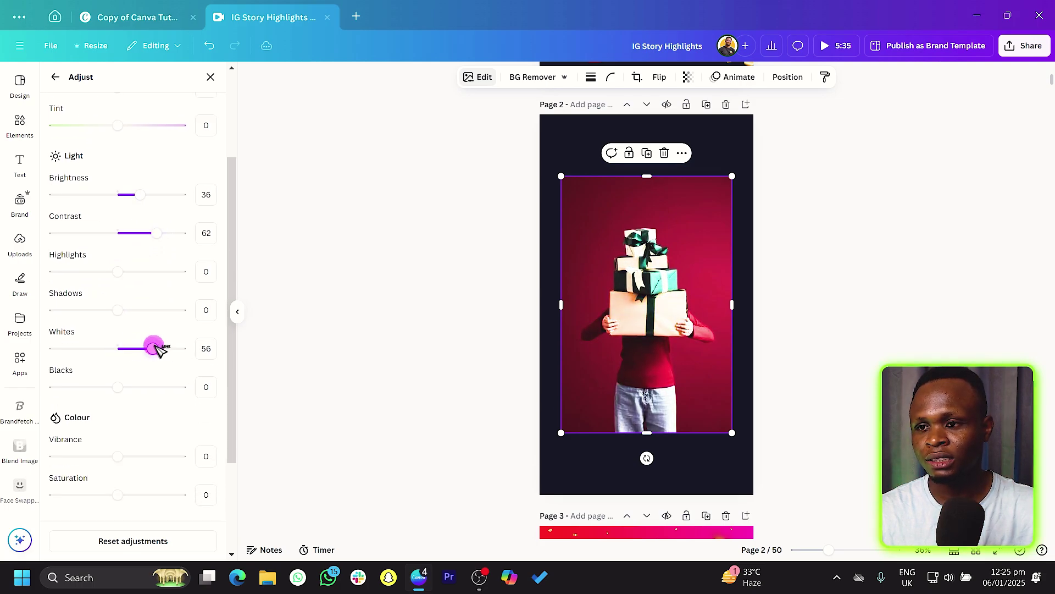
Switch the adjustment area to Background and reduce the gift-box photo's background saturation to the minimum
scroll(137, 275, "up", 2)
left_click(116, 156)
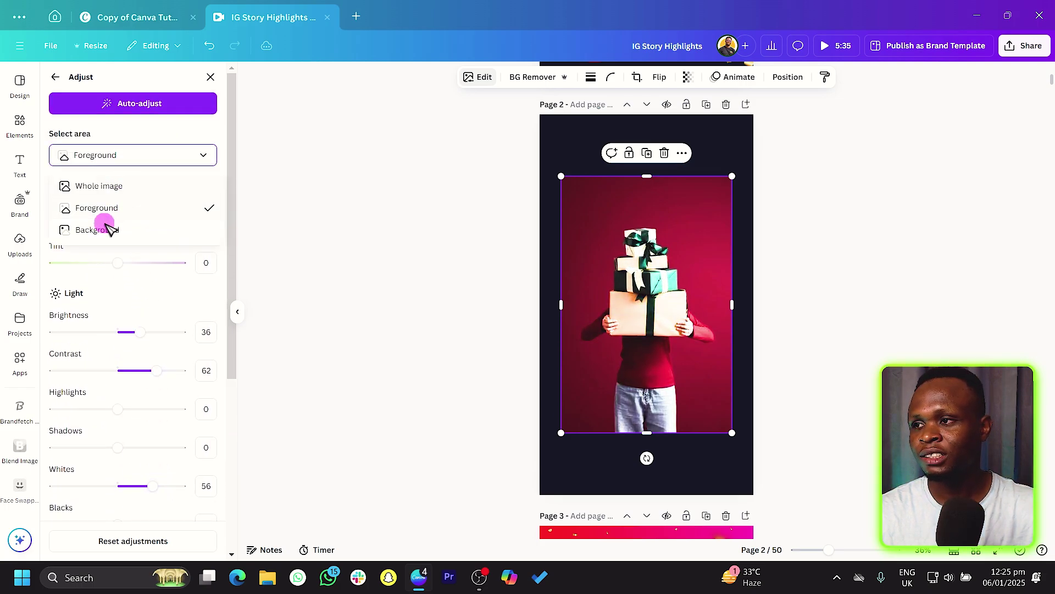
left_click(101, 232)
scroll(128, 244, "down", 4)
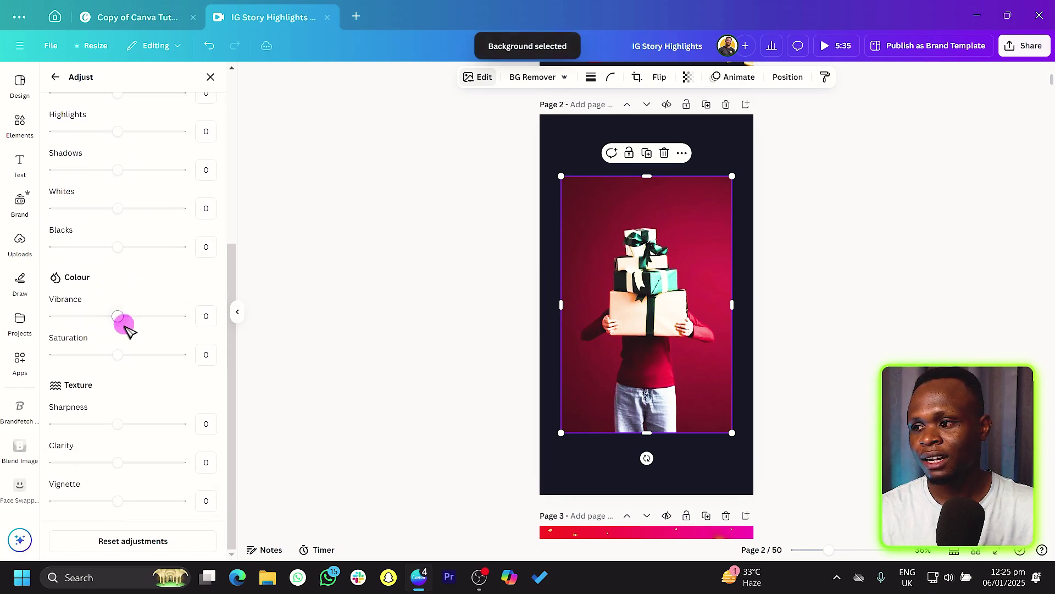
left_click_drag(118, 355, 5, 366)
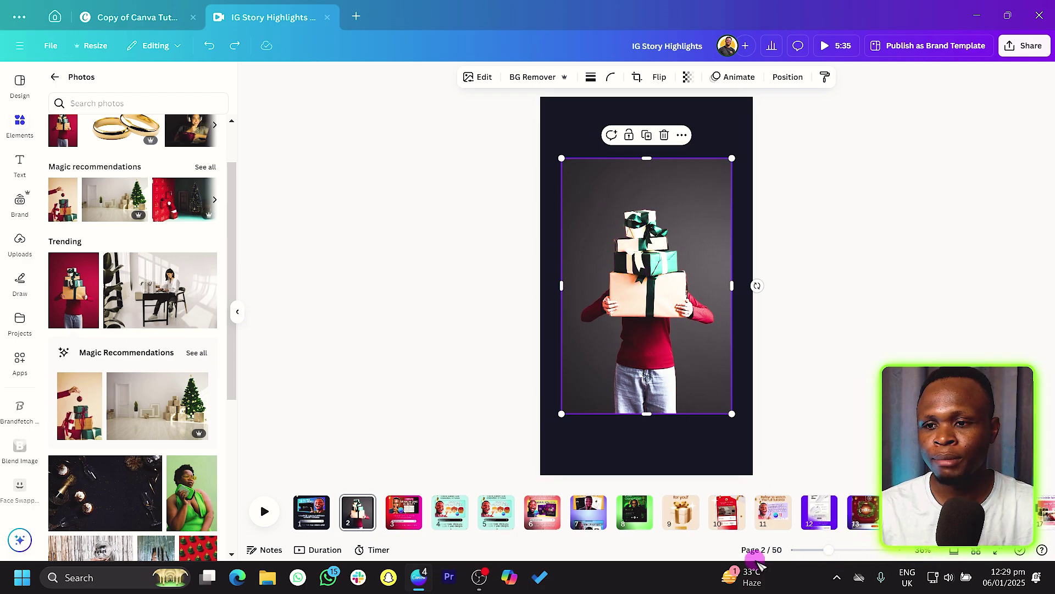
In thumbnail view, move the gift-box photo from page 2 directly onto page 36 and reposition it there
left_click(957, 551)
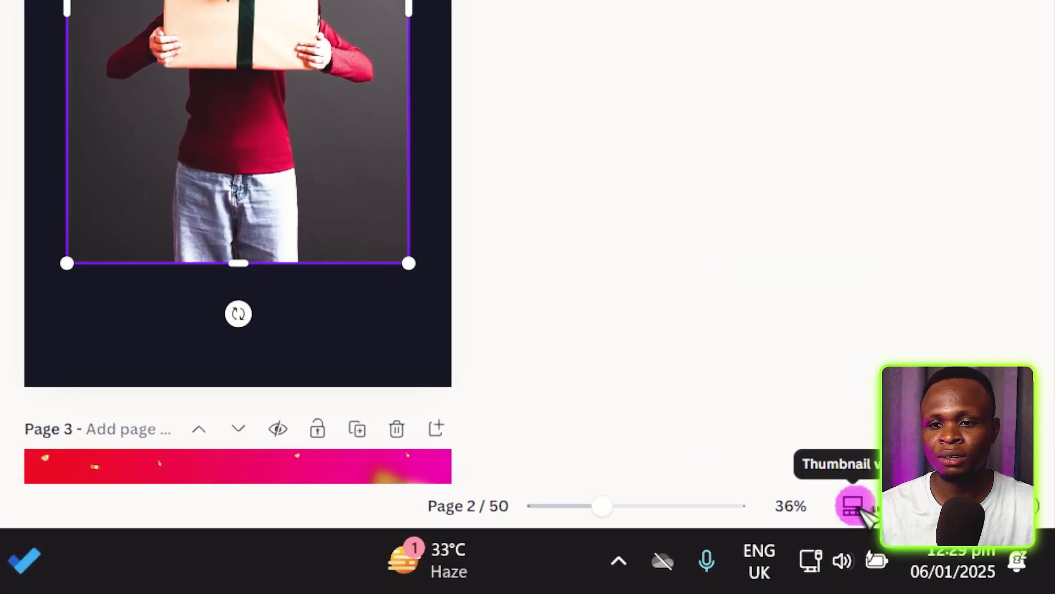
left_click(955, 549)
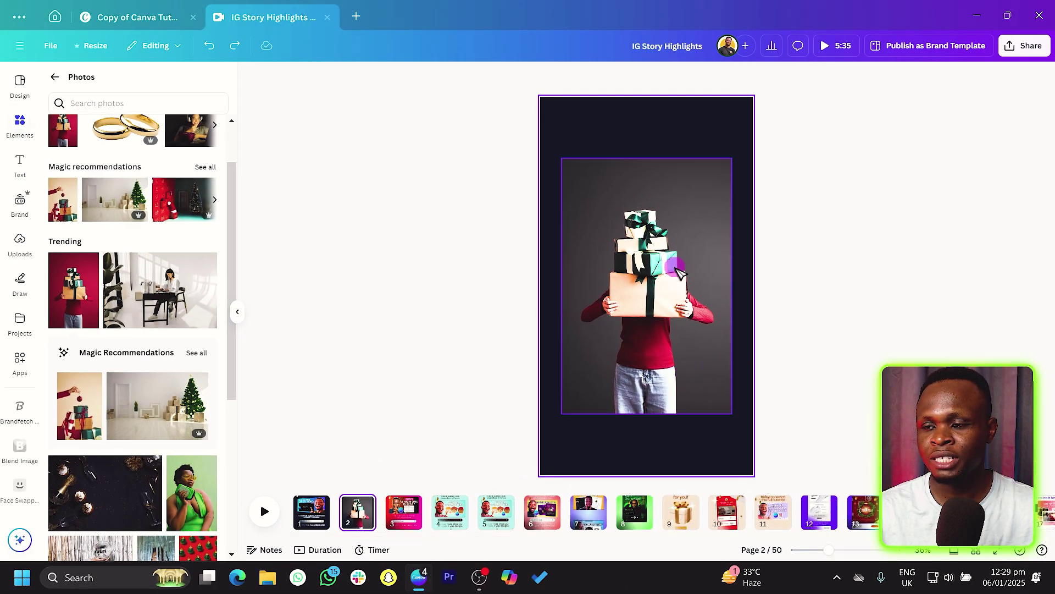
left_click(639, 311)
left_click_drag(431, 535, 843, 532)
left_click(660, 513)
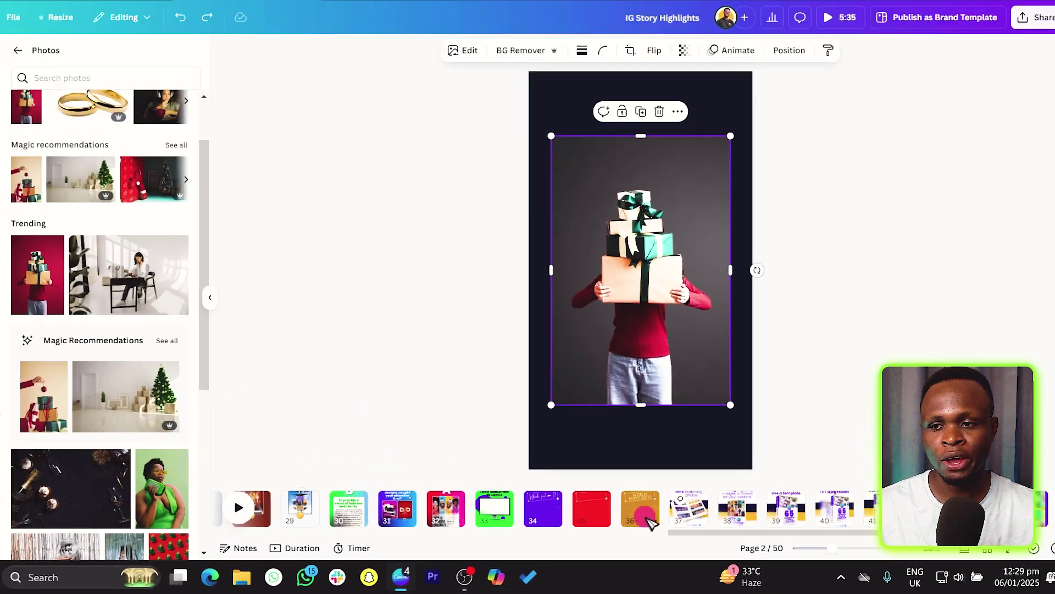
left_click(661, 312)
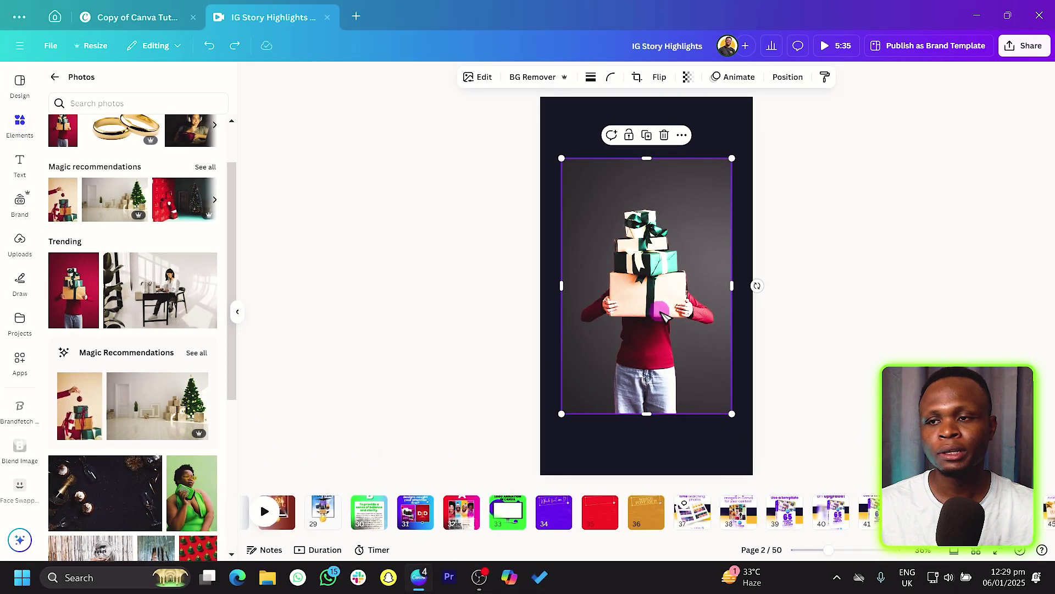
left_click(650, 514)
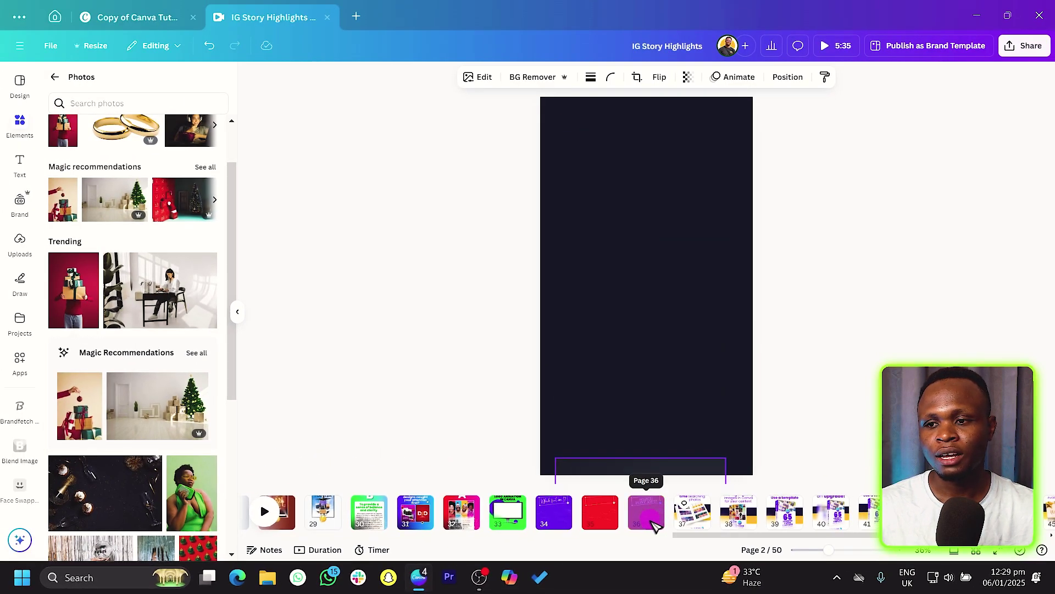
left_click_drag(657, 528, 616, 275)
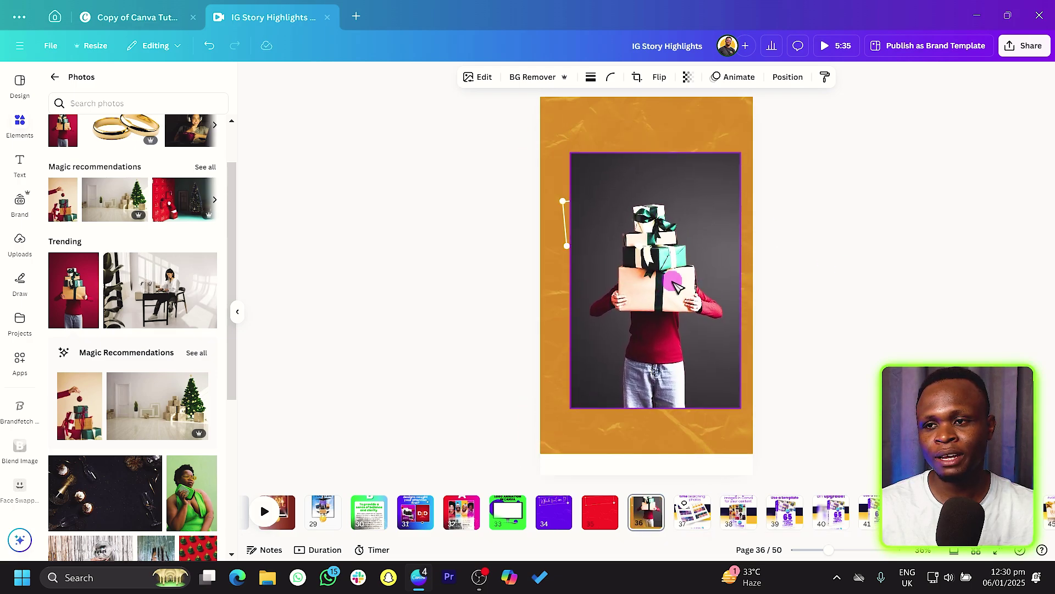
left_click_drag(675, 273, 671, 294)
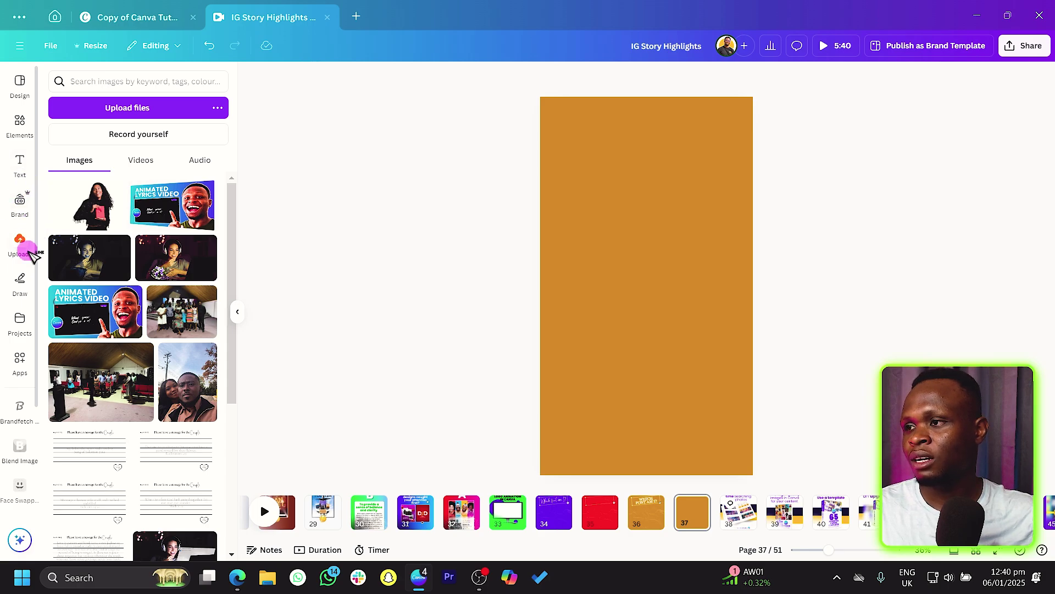
Add the first African Geek Brand Kit logo, the one without text, near the centre of page 37
left_click(19, 202)
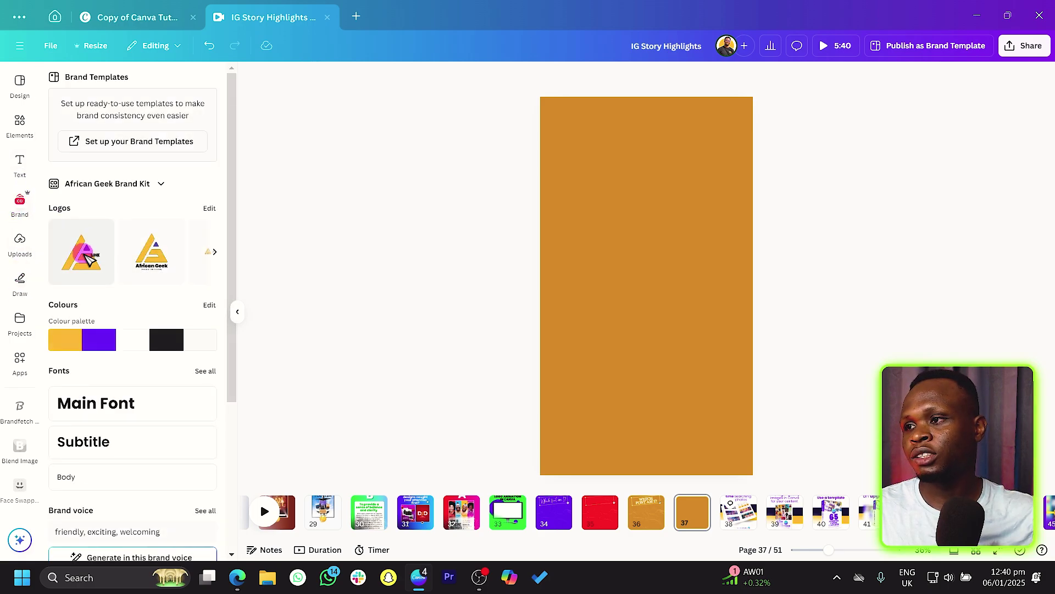
left_click(88, 259)
left_click_drag(697, 280, 697, 285)
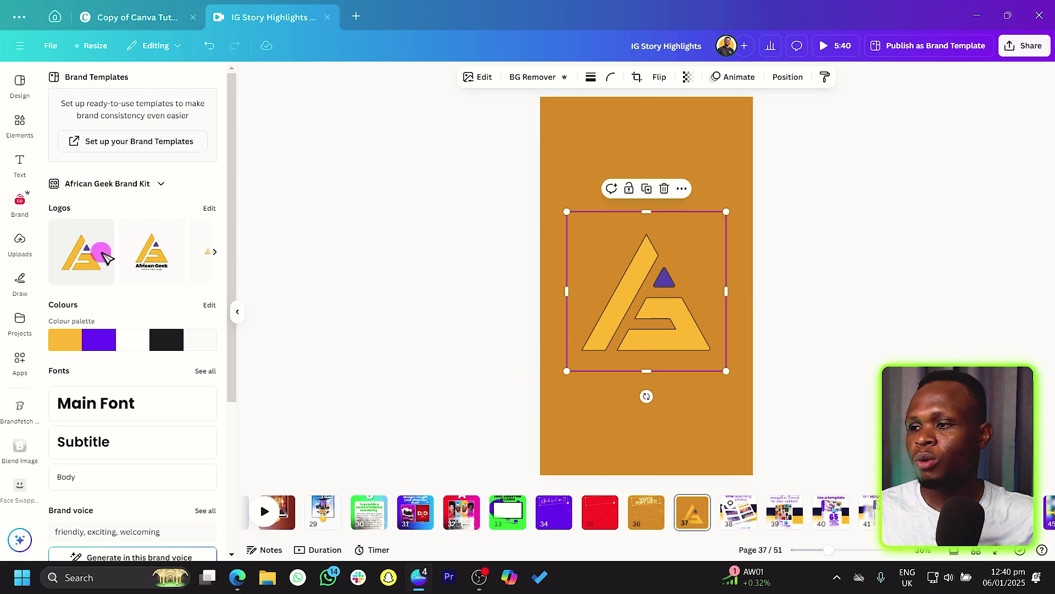
Search the apps for "tracer" and open the Tracer app for the logo on page 37
scroll(16, 374, "down", 3)
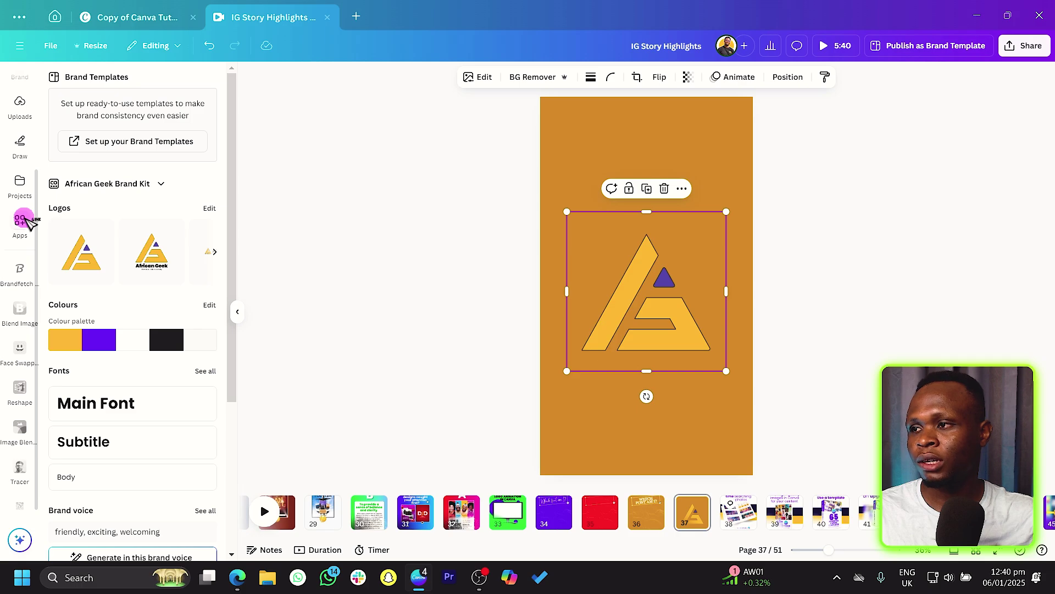
left_click(22, 220)
left_click(132, 84)
key("ctrl+a")
type("t")
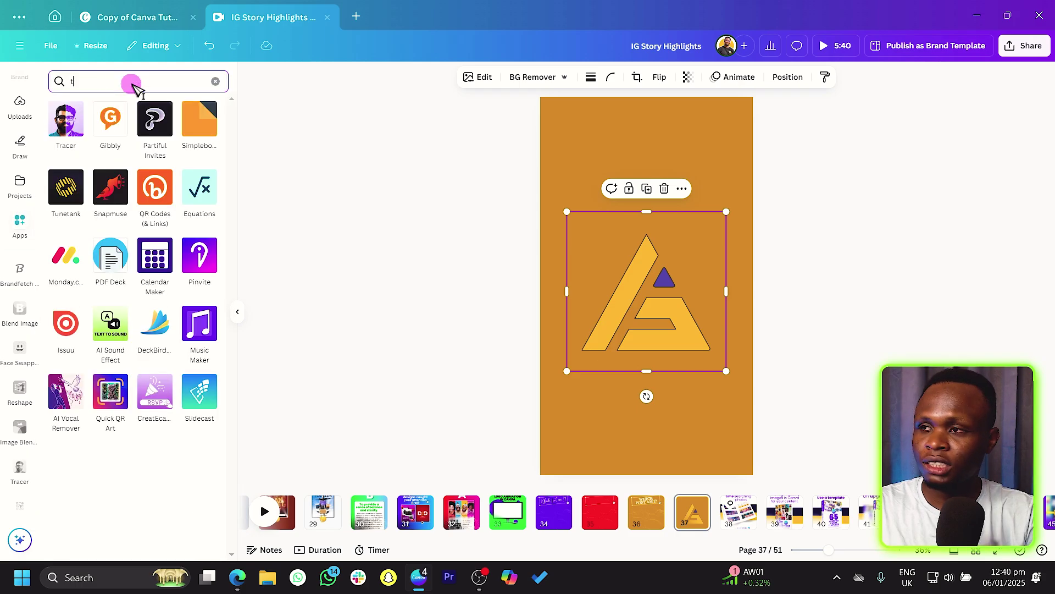
type("racer")
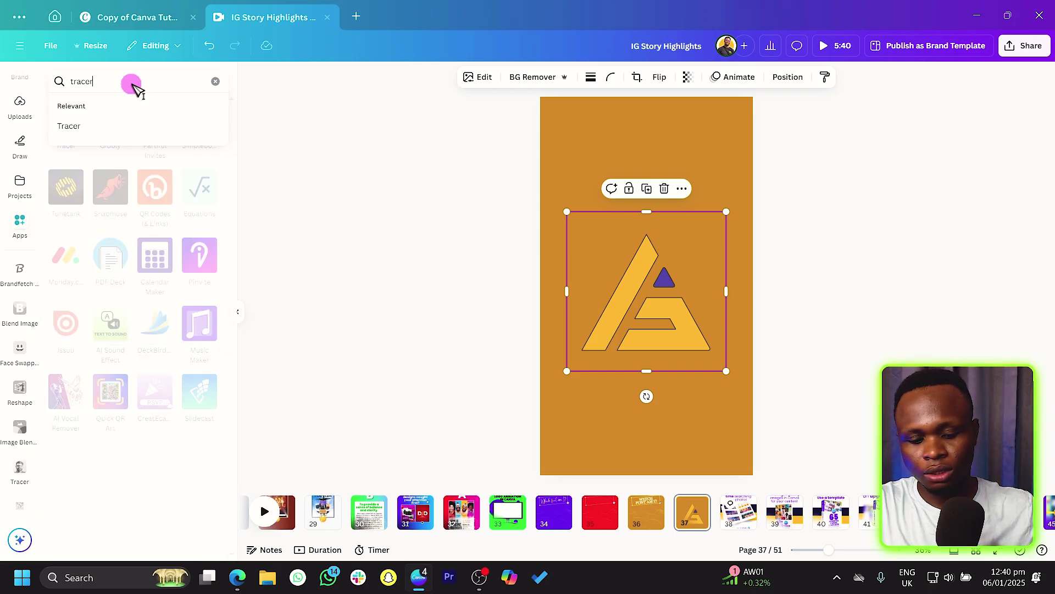
key("Return")
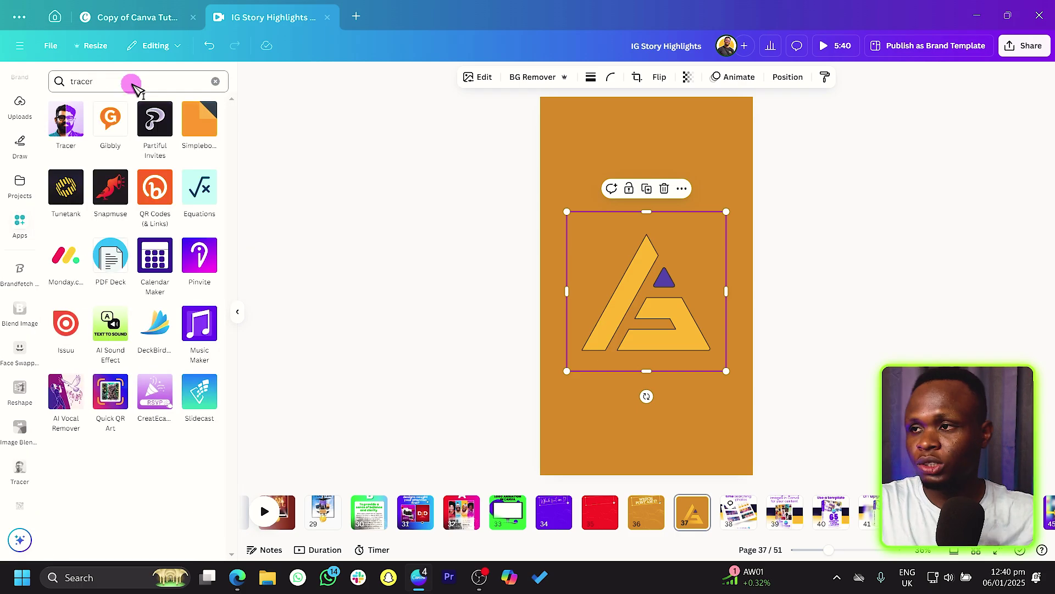
left_click(70, 125)
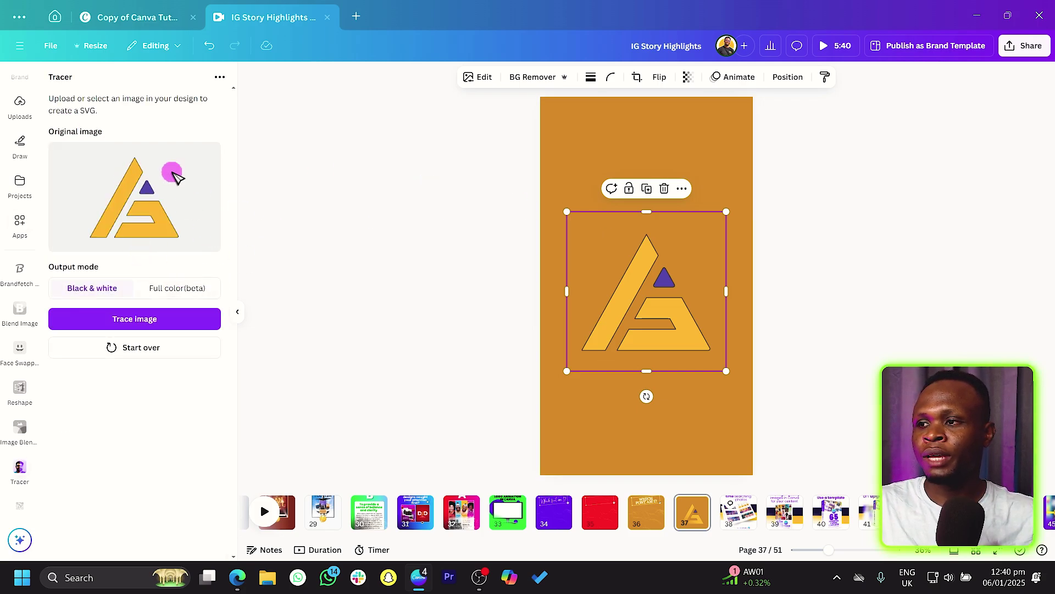
Trace the logo in Black & white mode with a threshold of 176 and add the traced version to page 37
left_click(151, 328)
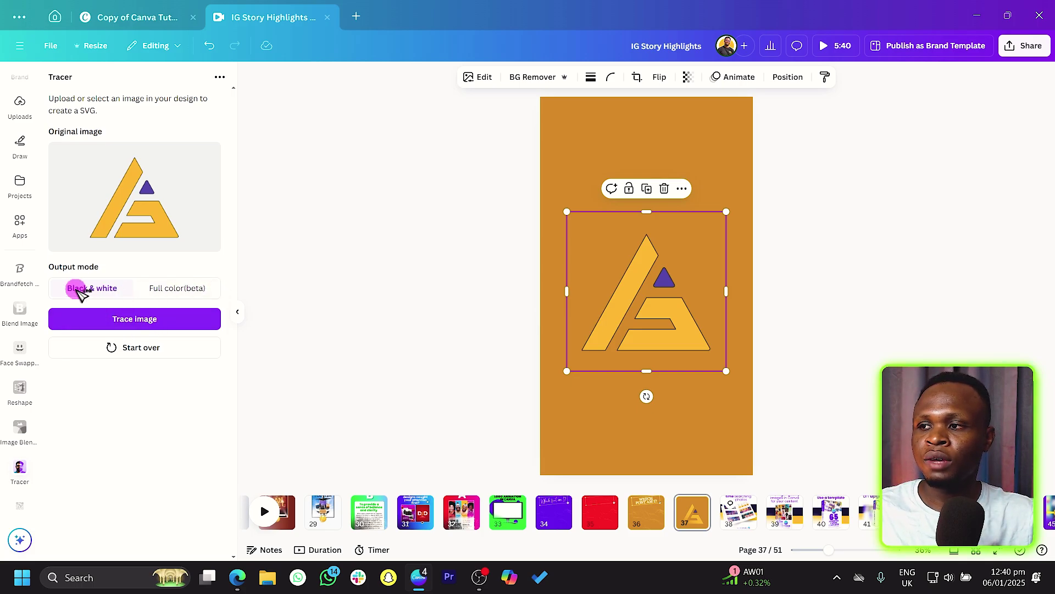
left_click(146, 322)
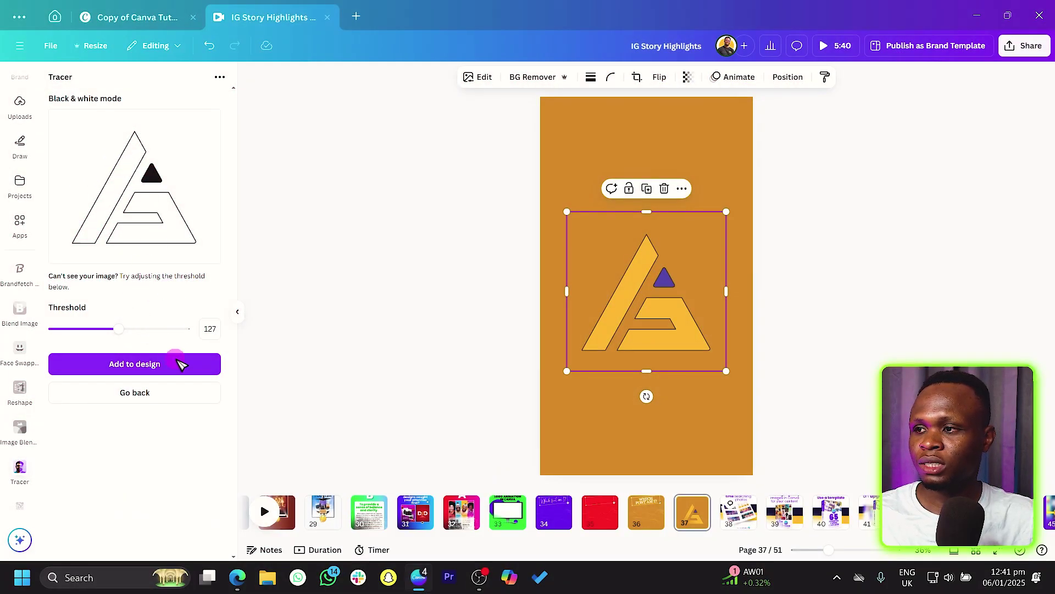
left_click_drag(123, 329, 150, 332)
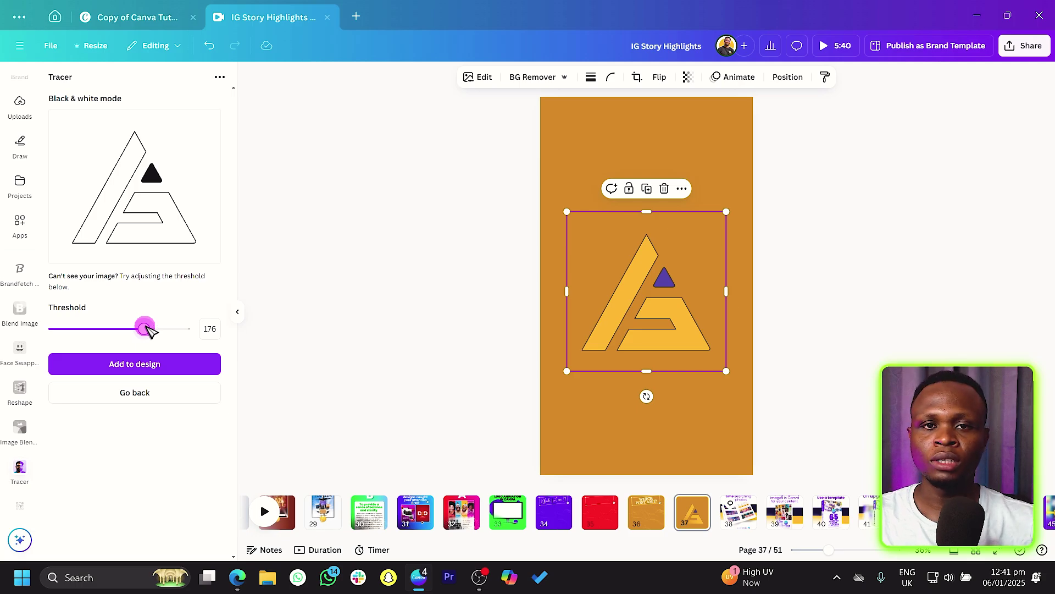
left_click(141, 364)
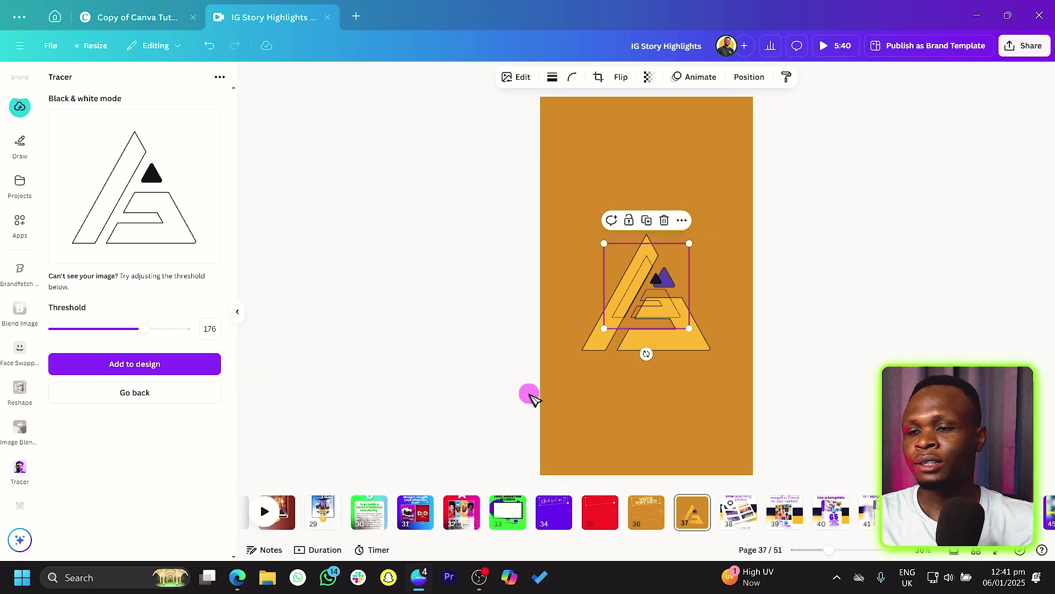
Move the traced outline logo above and to the right of the original on page 37 and recolour it purple
mouse_move(662, 295)
left_mouse_down()
mouse_move(669, 177)
mouse_move(707, 180)
left_mouse_up()
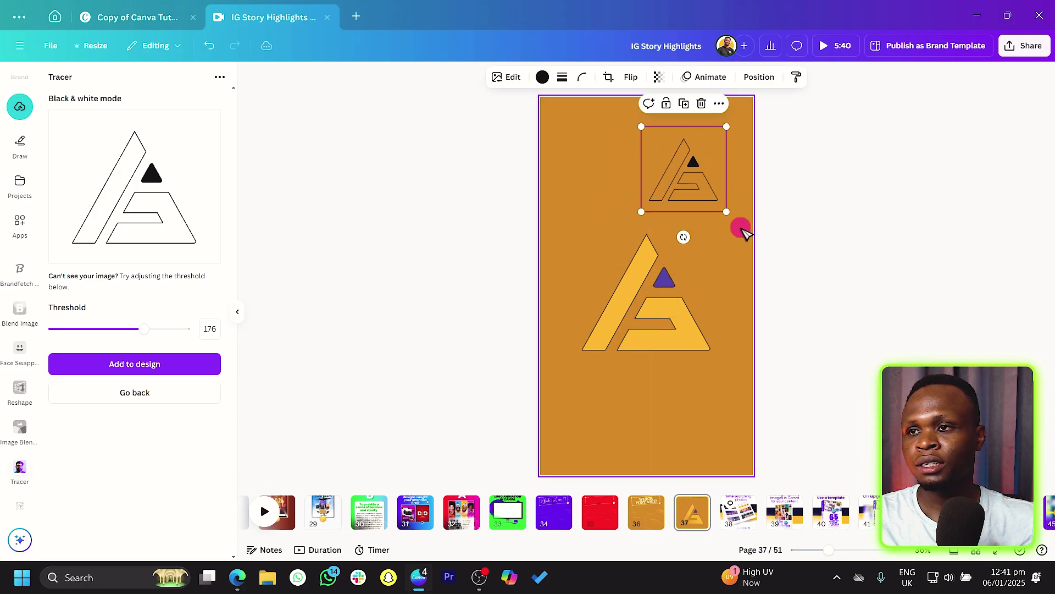
left_click(546, 77)
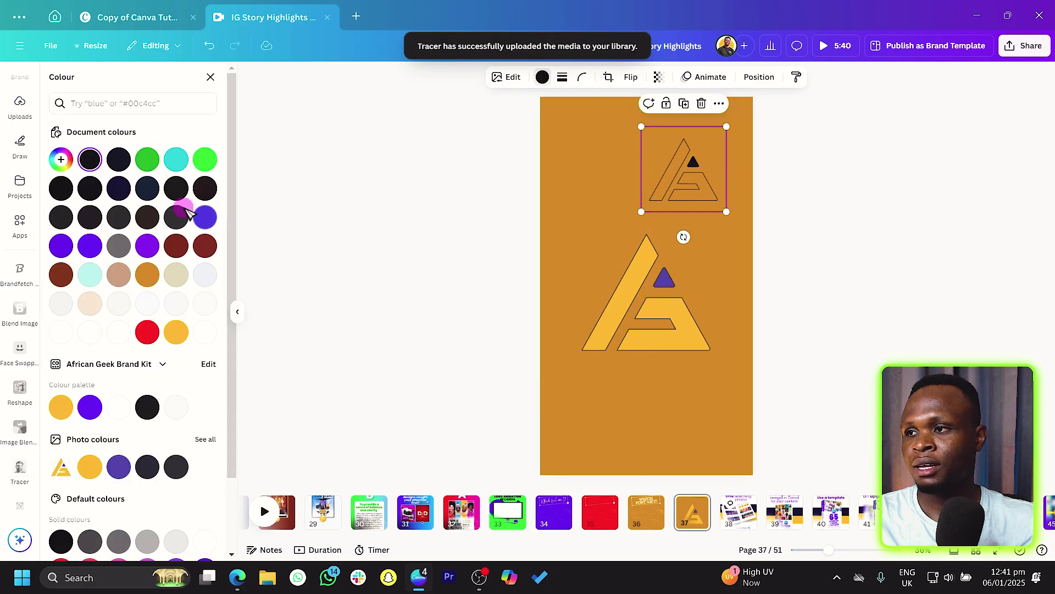
left_click(156, 163)
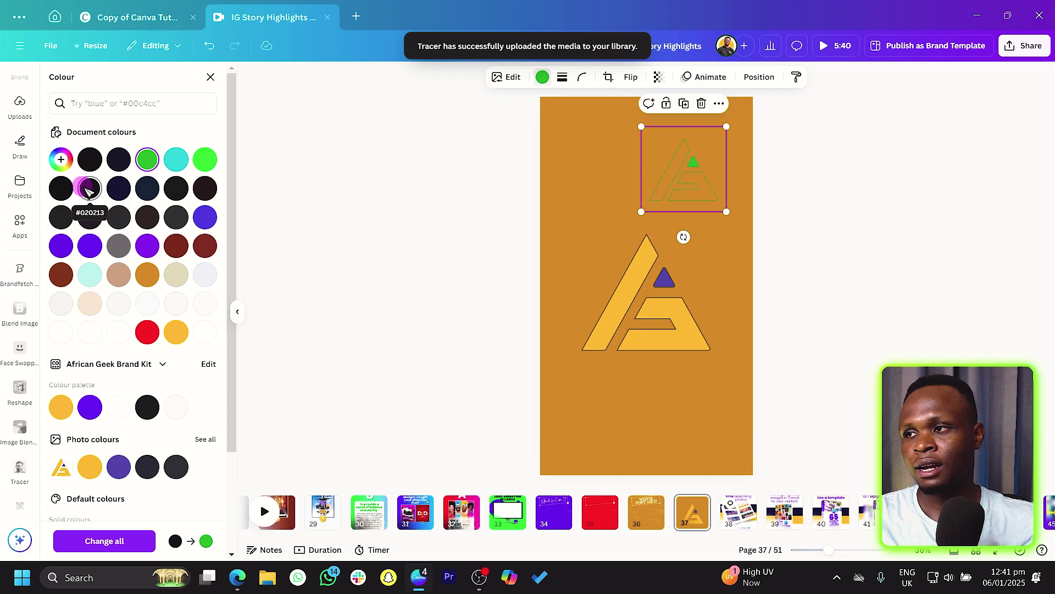
left_click(63, 190)
left_click(61, 245)
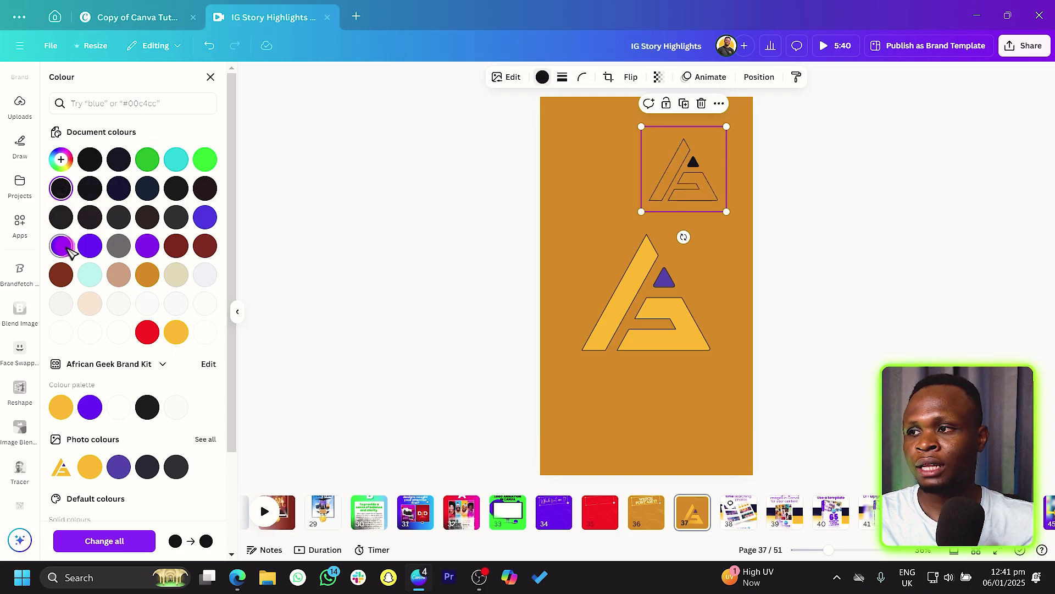
Reopen Tracer, raise the Black & white threshold to 208 and add the solid traced logo to page 37
left_click(668, 210)
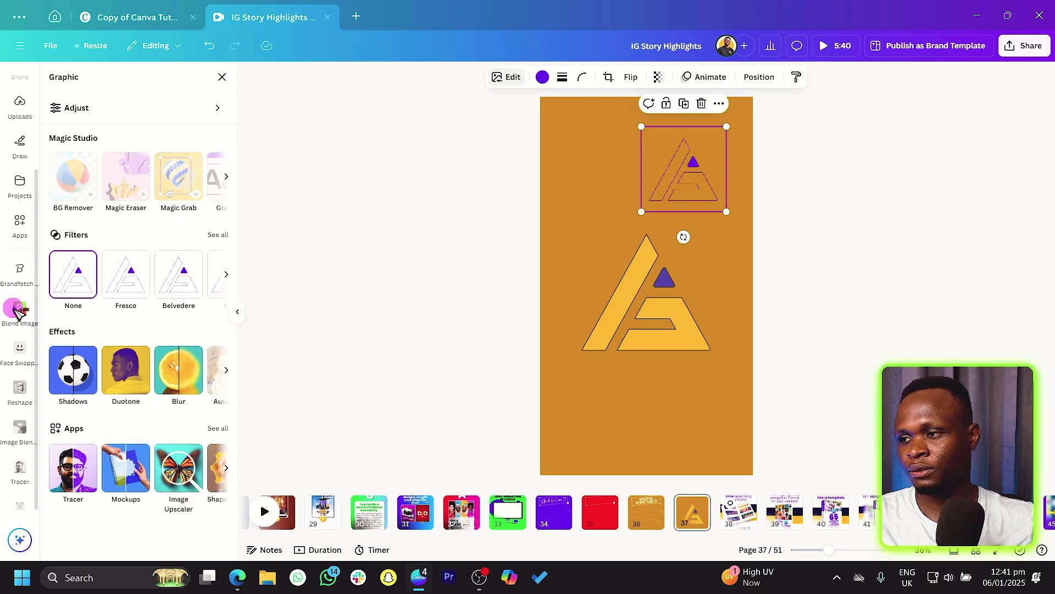
scroll(20, 473, "down", 1)
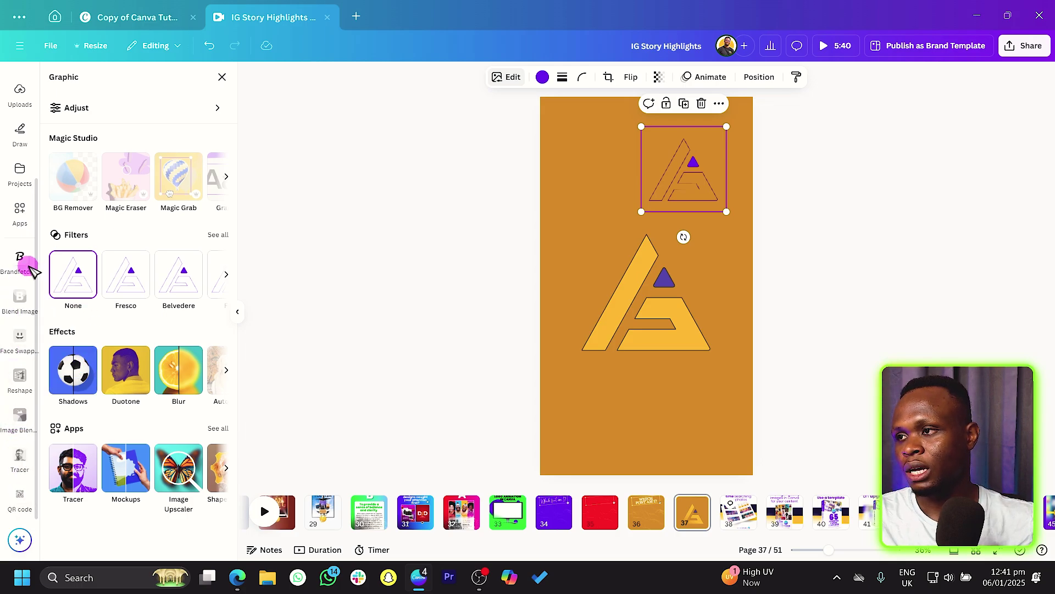
left_click(20, 209)
left_click(67, 126)
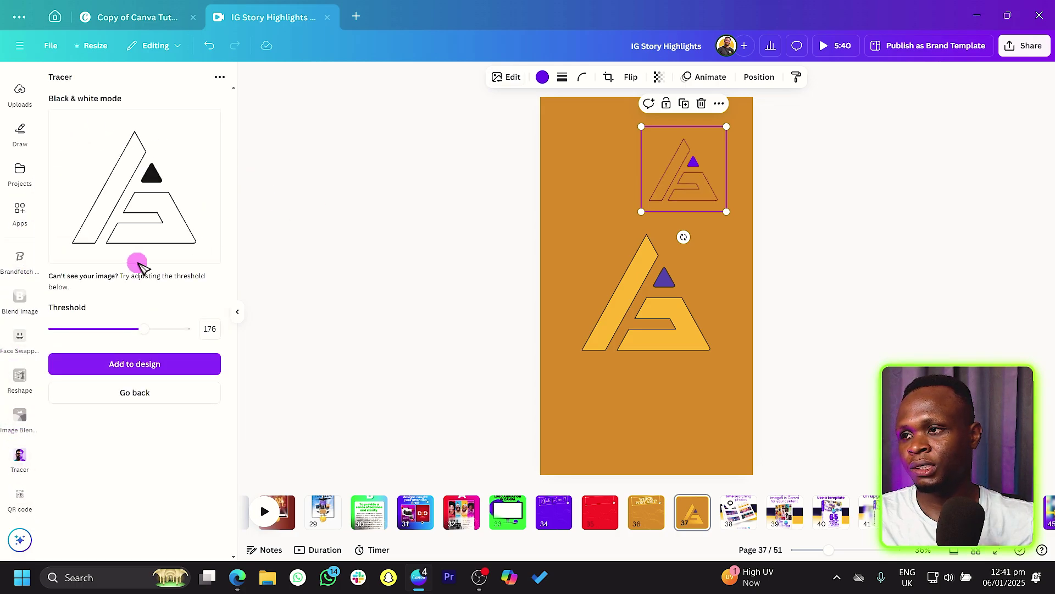
left_click_drag(145, 329, 204, 328)
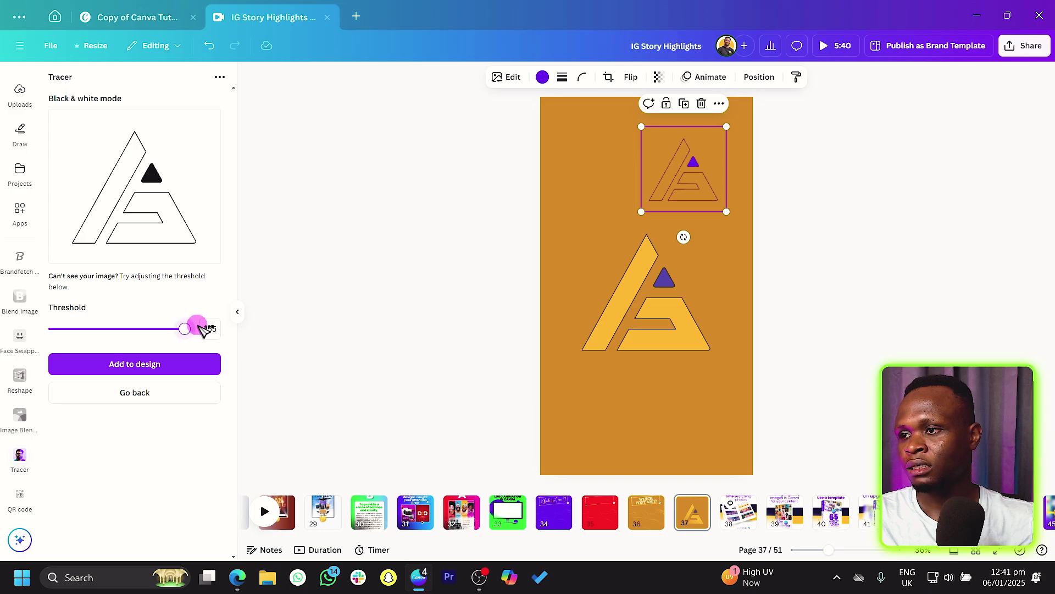
left_click(197, 367)
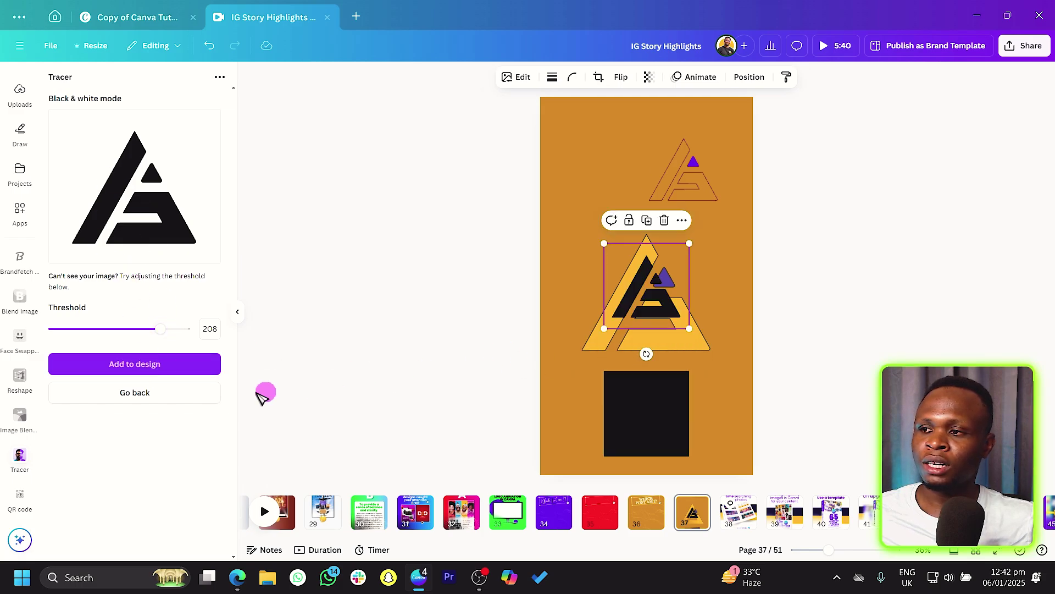
Move the solid traced logo to the upper-left area of page 37 and recolour it white
mouse_move(654, 295)
left_mouse_down()
mouse_move(632, 210)
mouse_move(601, 165)
left_mouse_up()
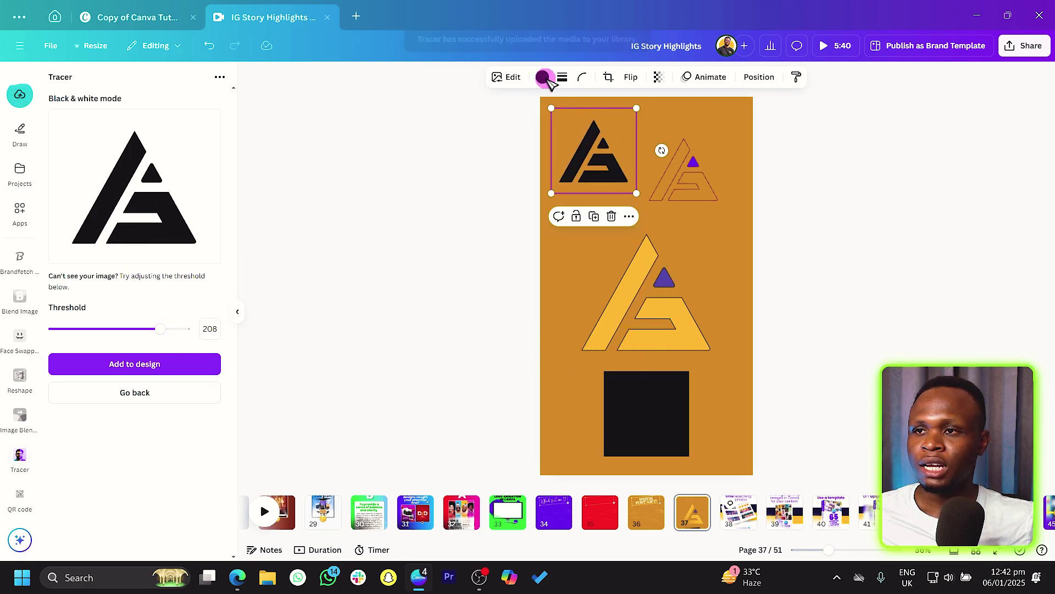
left_click(543, 77)
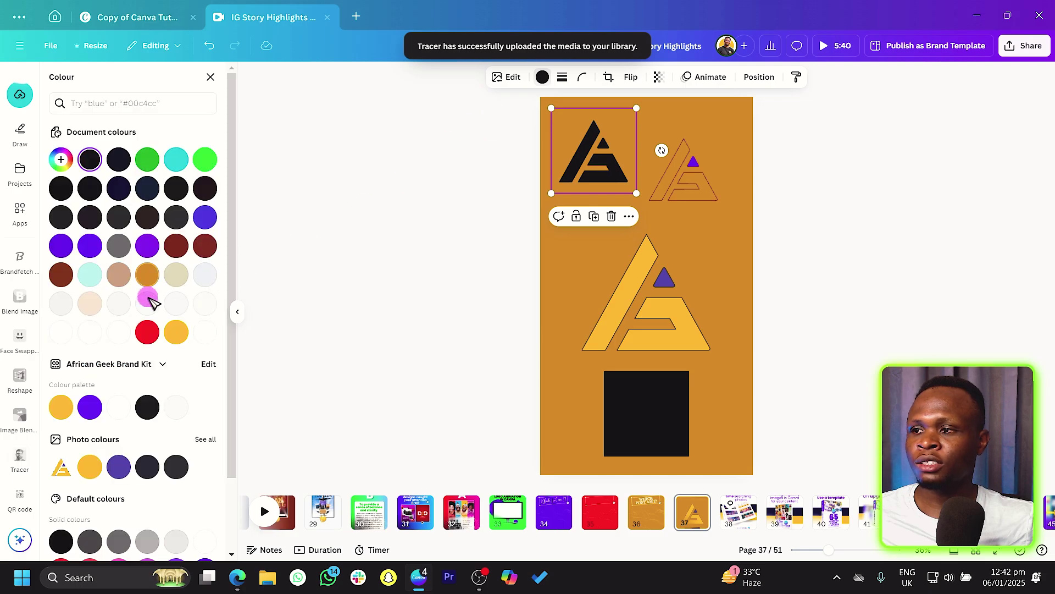
left_click(205, 332)
Trace the original logo again in Tracer with the Full color output mode
left_click(588, 260)
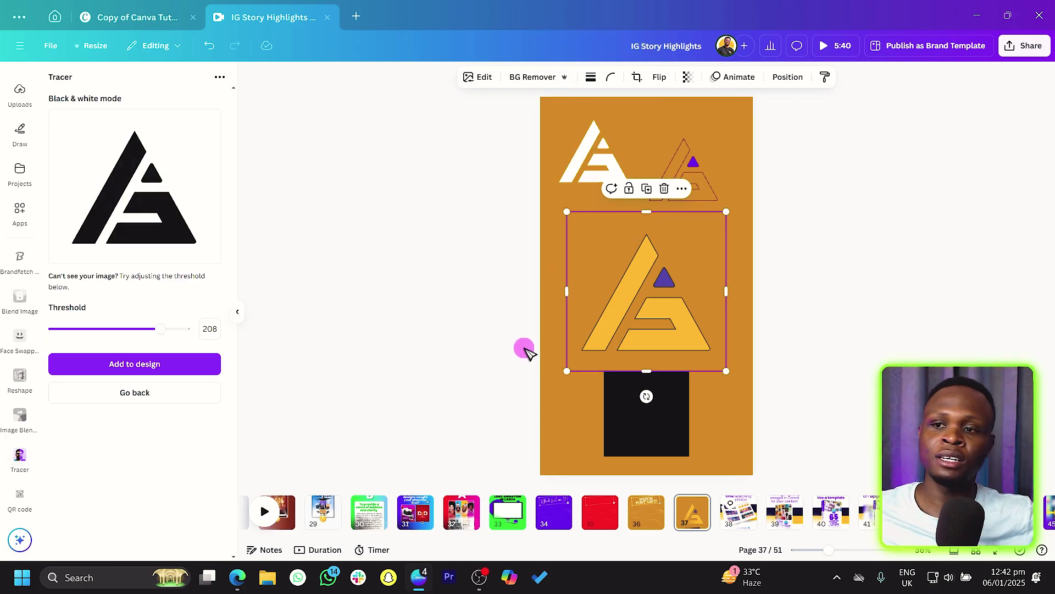
left_click(127, 394)
left_click(185, 287)
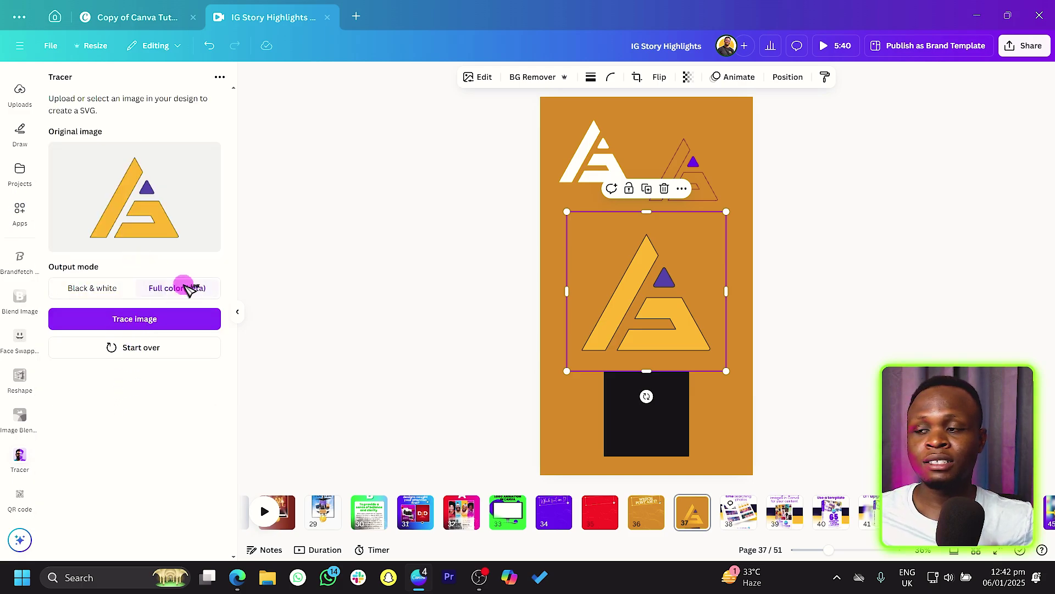
left_click(133, 320)
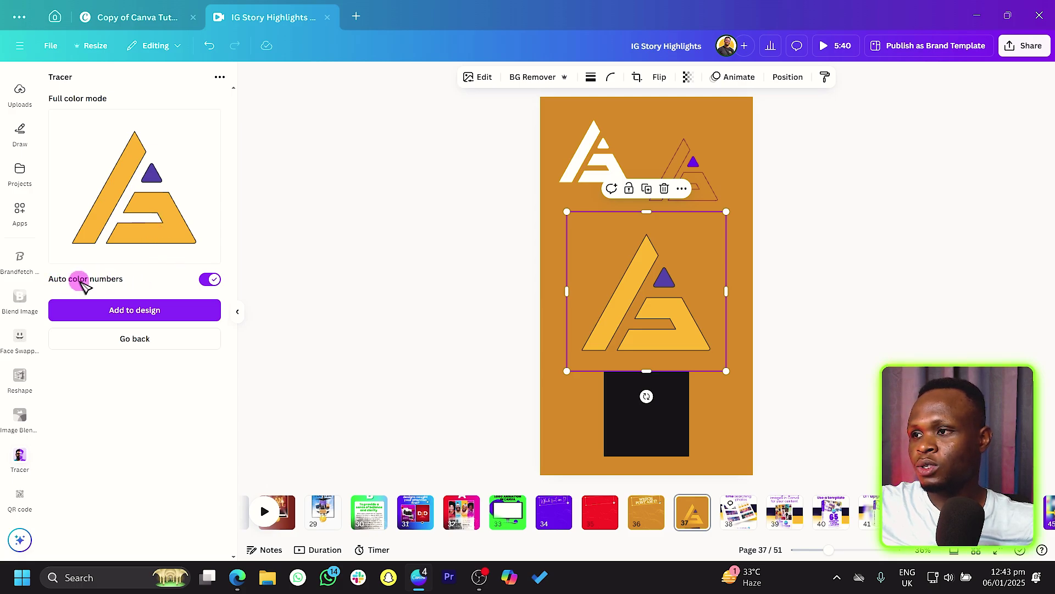
Turn off Auto color numbers, set the number of colours to 2 and add the full-colour trace to page 37
left_click(211, 281)
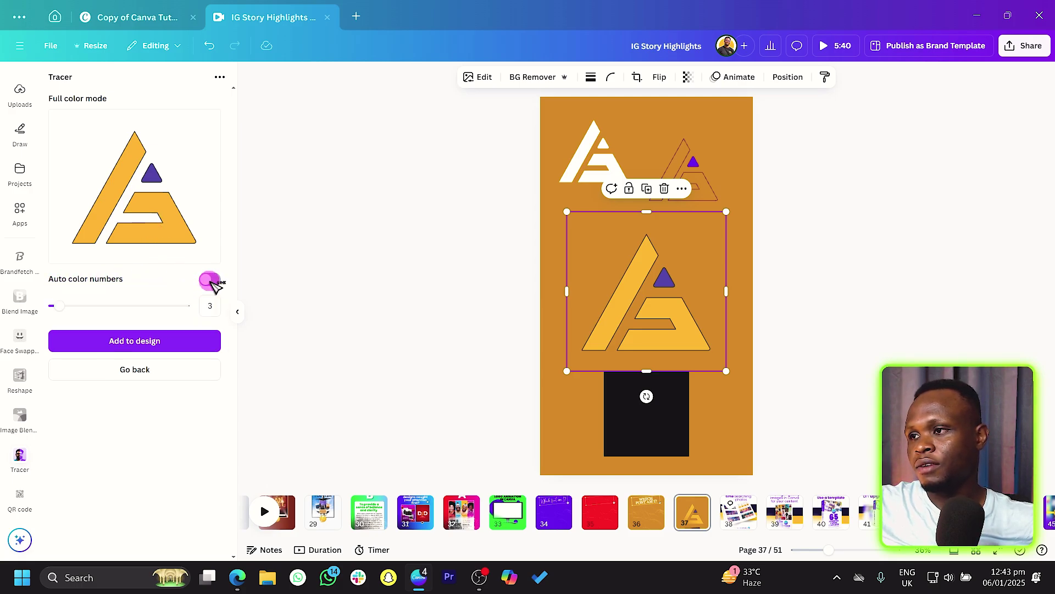
left_click(74, 306)
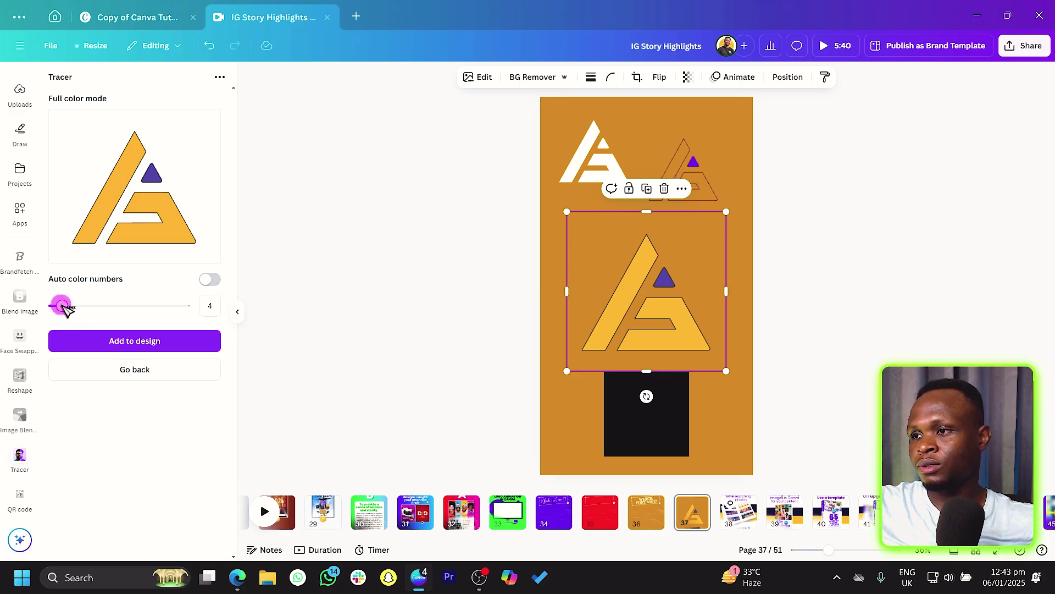
left_click(87, 341)
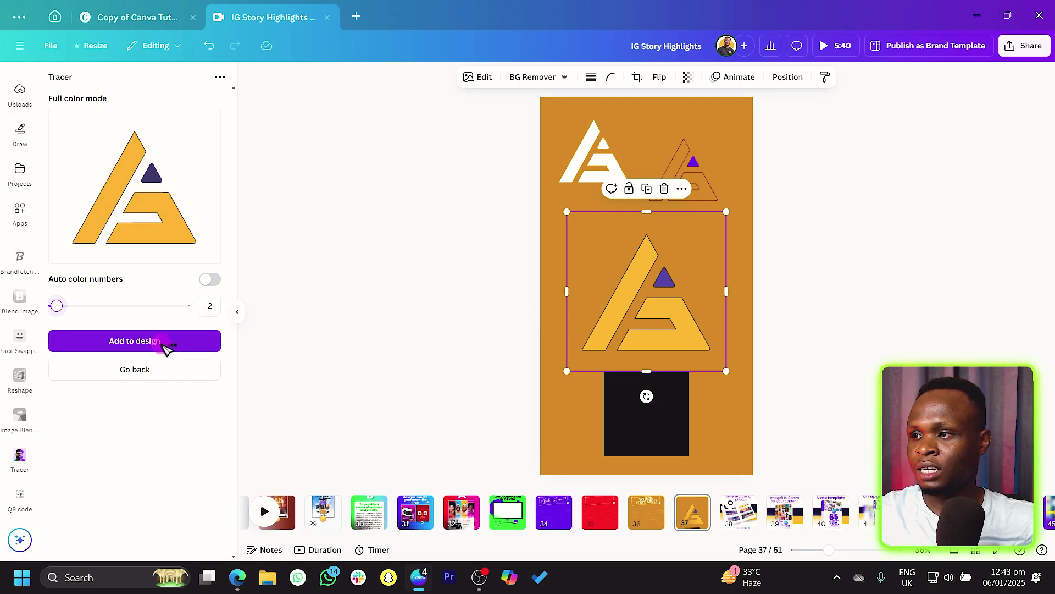
left_click(165, 348)
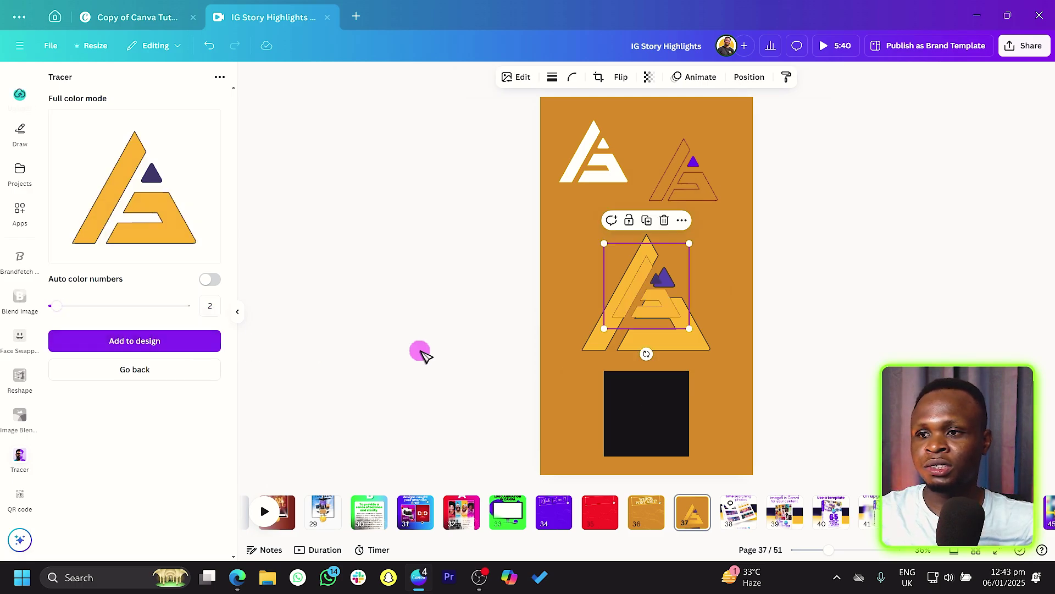
Move the original logo and the two-colour trace apart, and recolour the trace's small triangle black and its larger shapes red
mouse_move(695, 299)
left_mouse_down()
mouse_move(716, 236)
mouse_move(682, 263)
left_mouse_up()
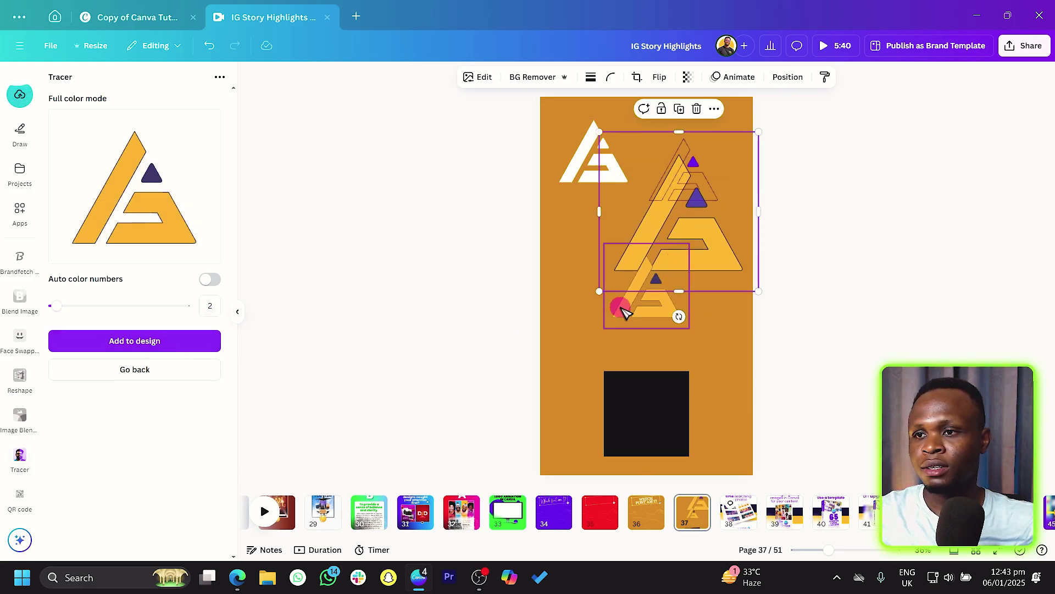
left_click_drag(620, 306, 580, 330)
left_click(532, 78)
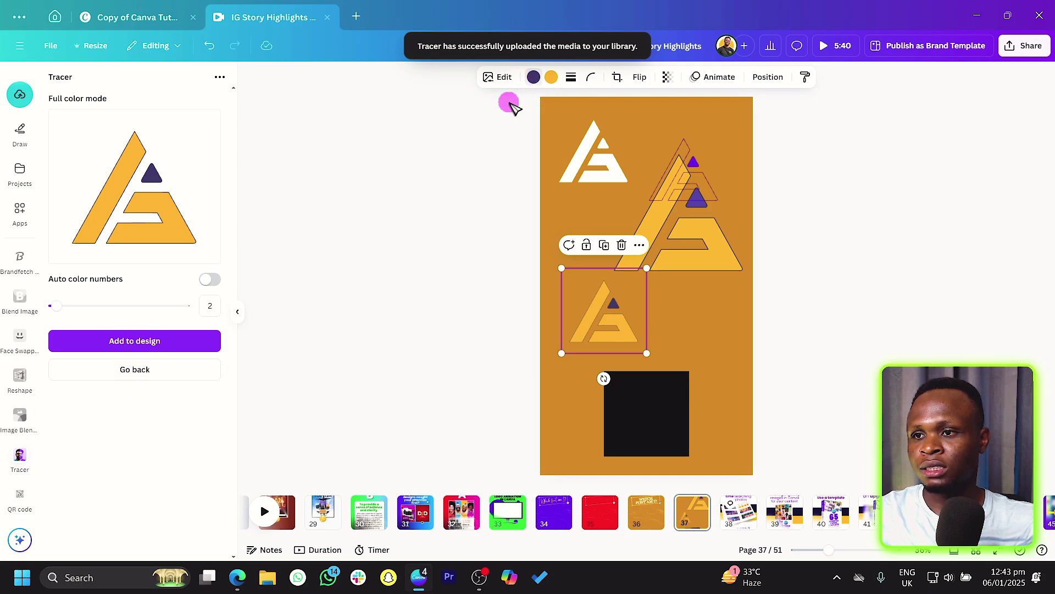
left_click(147, 160)
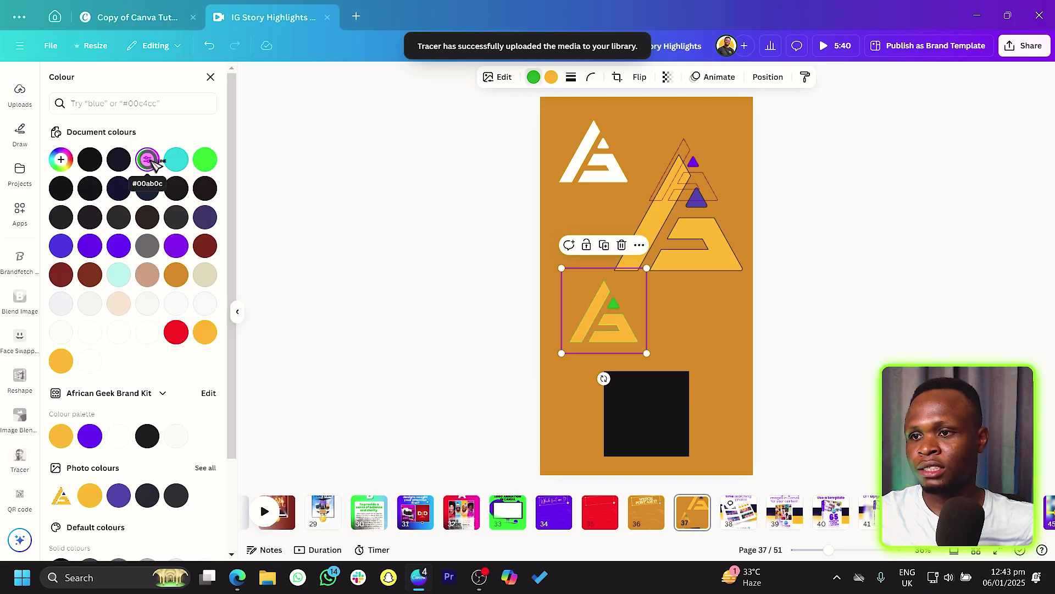
scroll(134, 325, "down", 2)
left_click(147, 319)
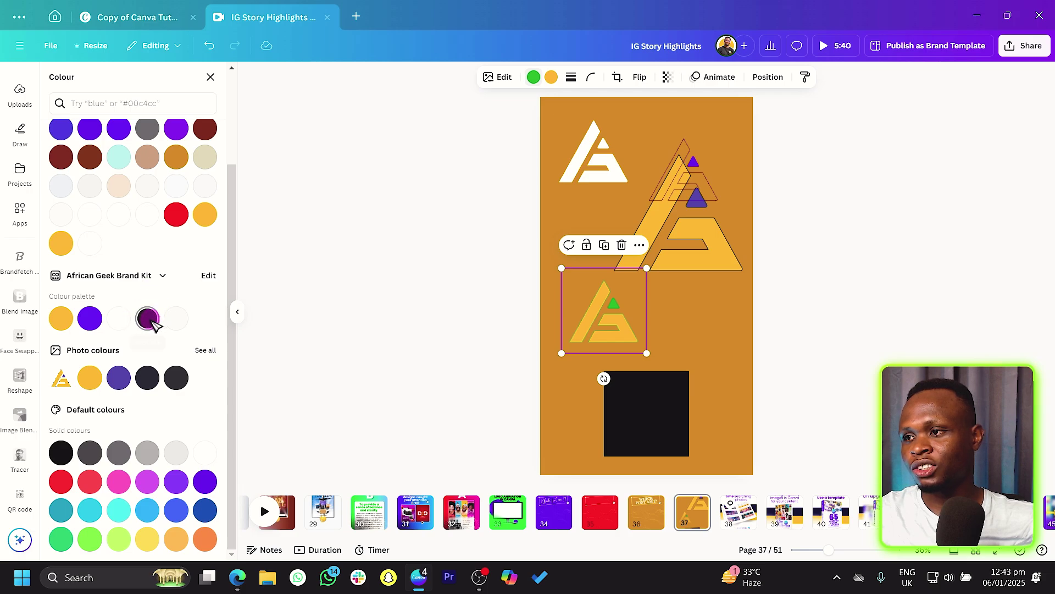
left_click(552, 77)
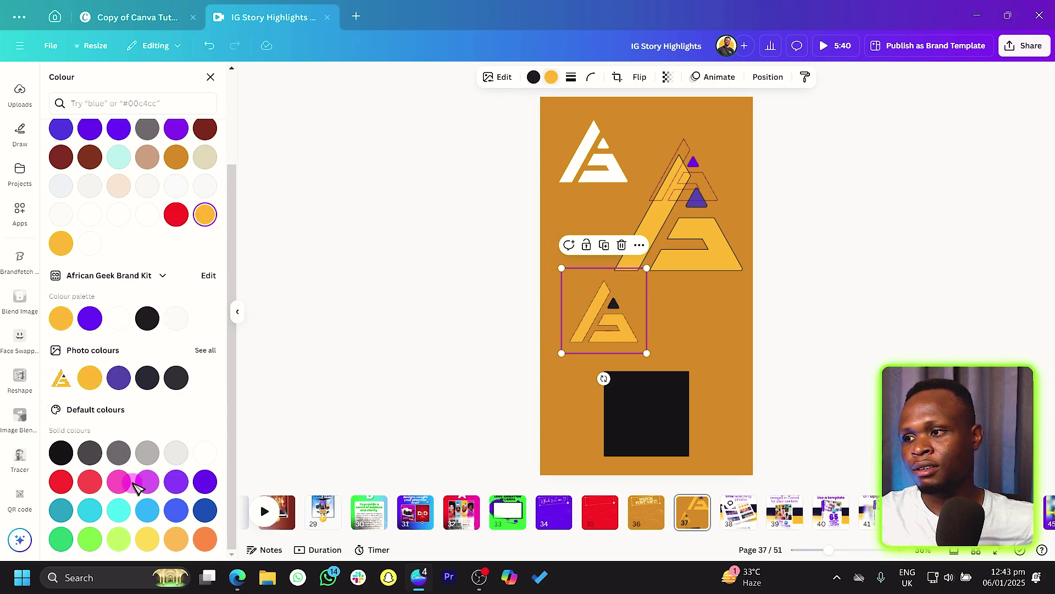
left_click(61, 482)
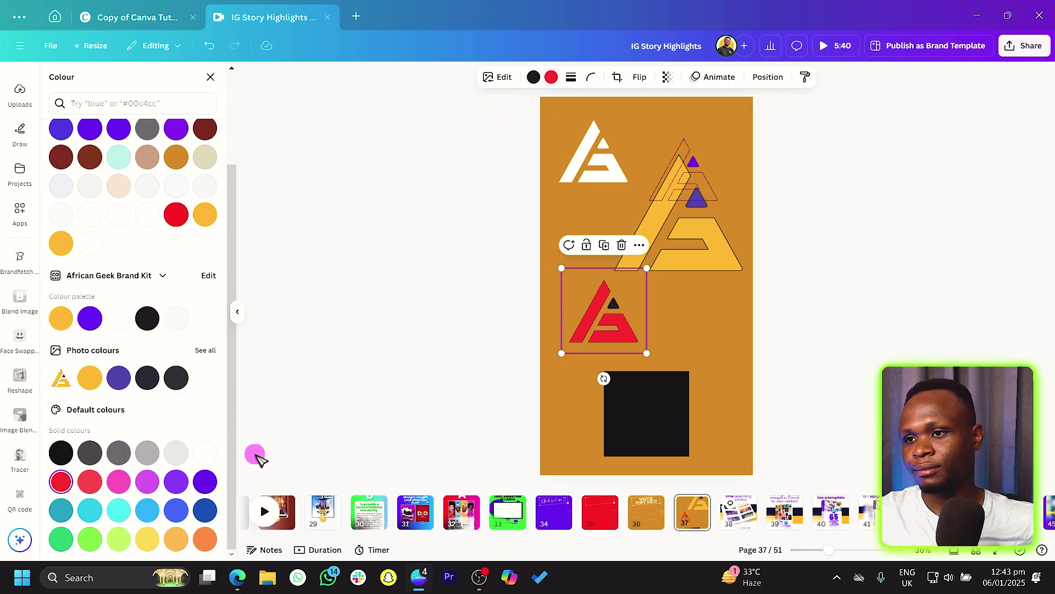
left_click(732, 340)
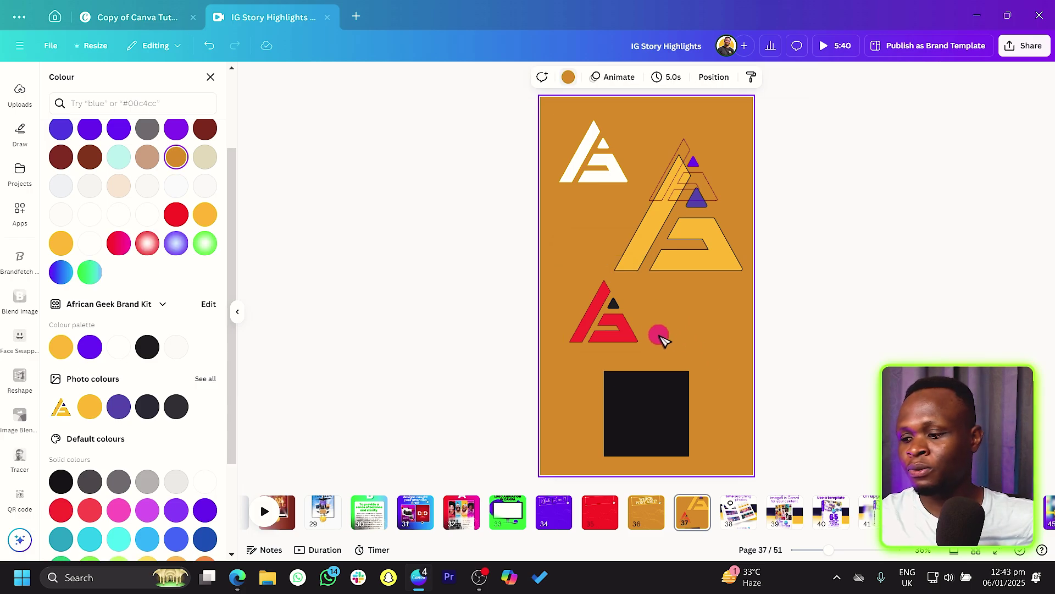